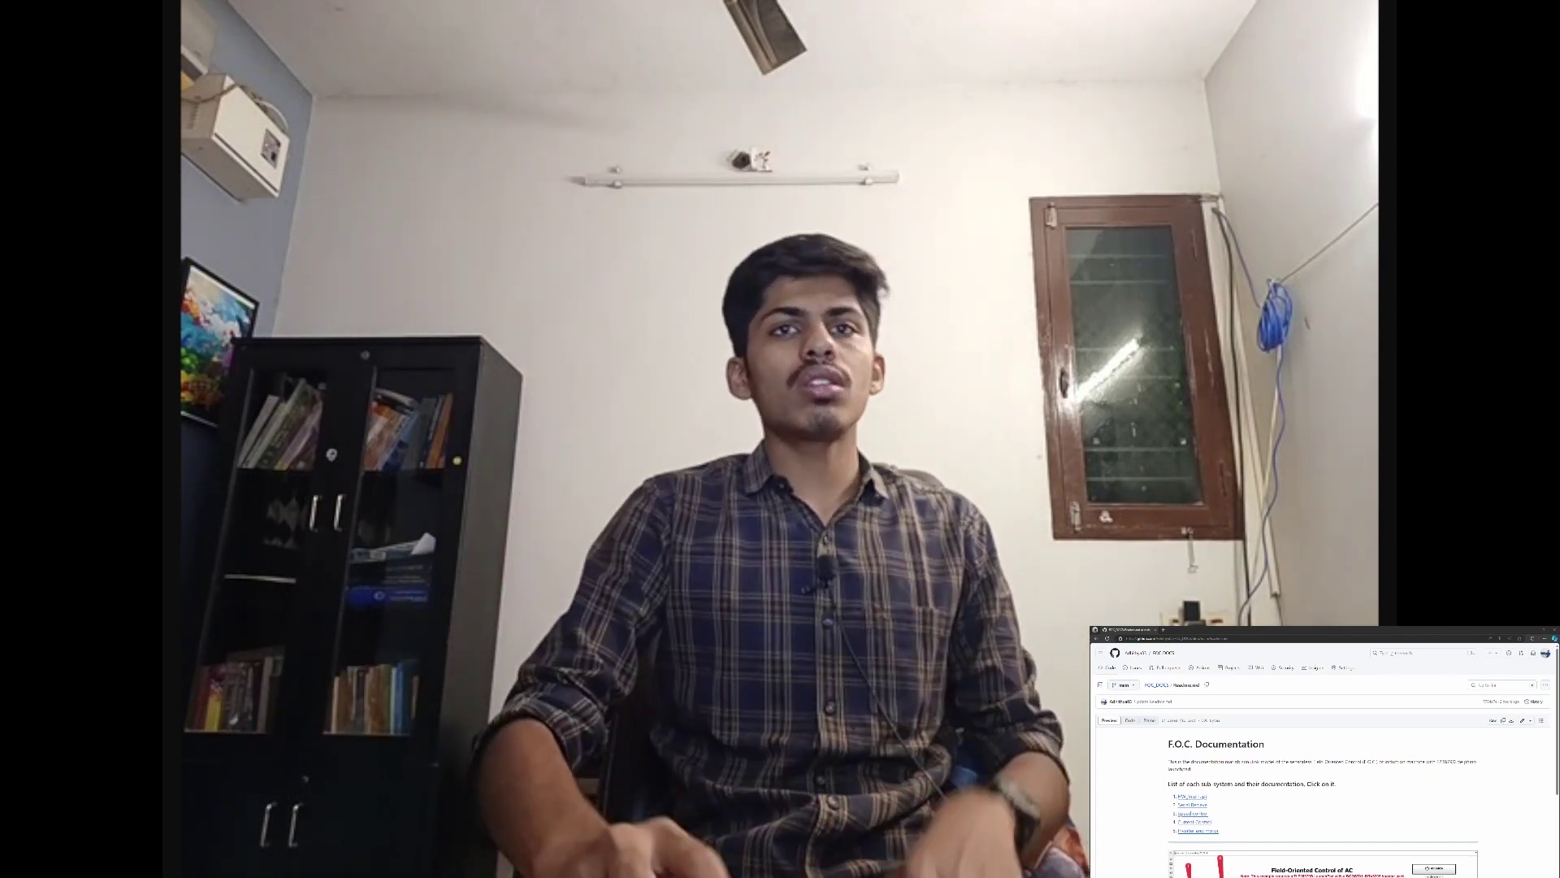
Step: Scroll the GitHub Readme and open the HW_Interrupt write-up in its own tab
scroll(1329, 759, down, 3)
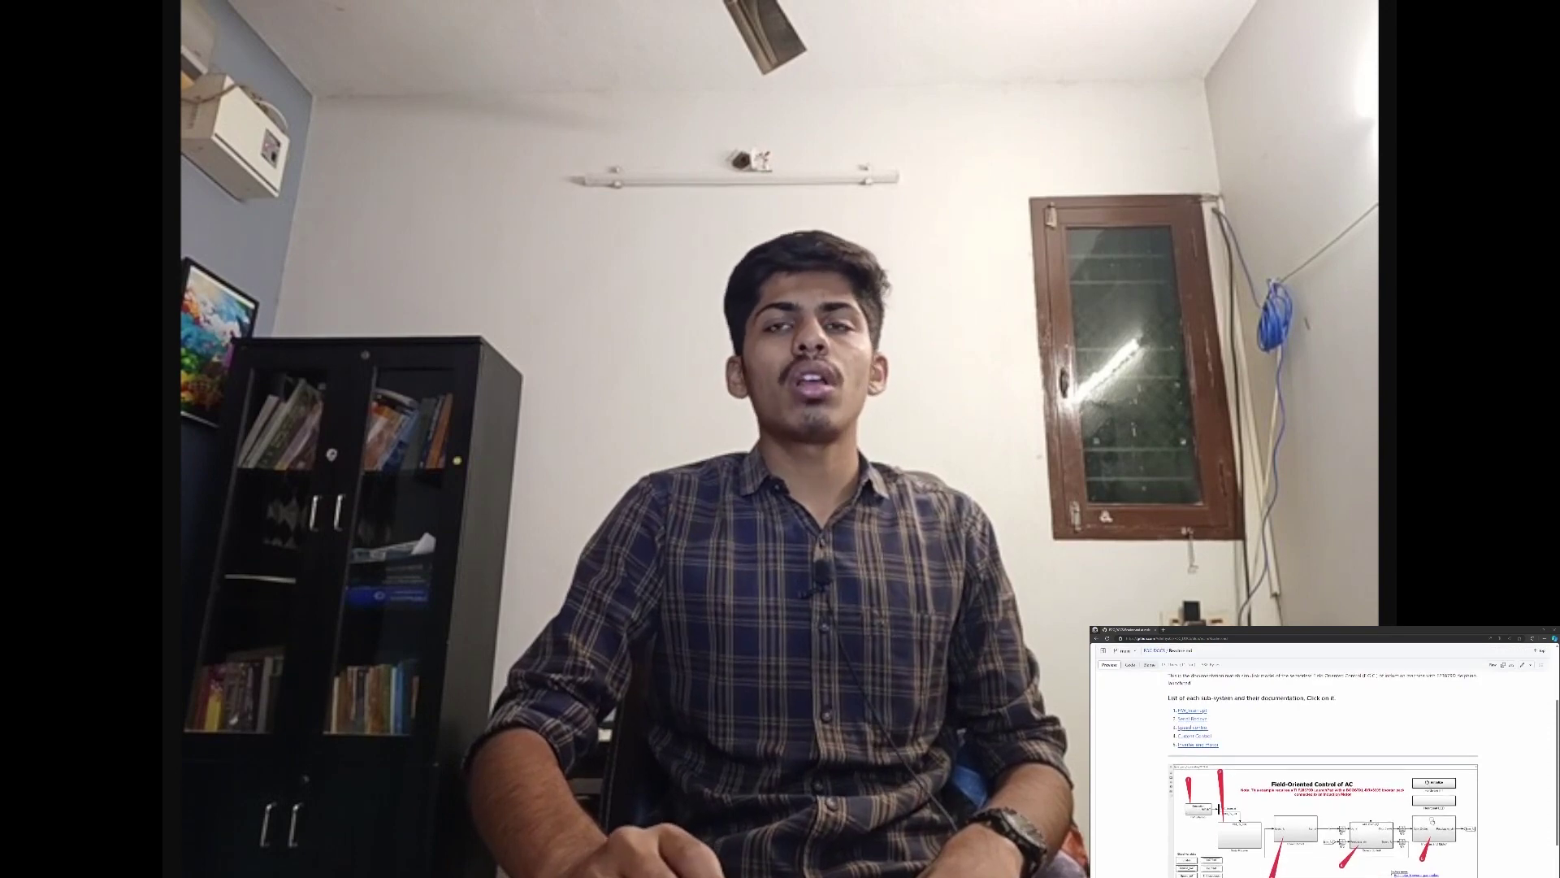
scroll(1323, 772, down, 3)
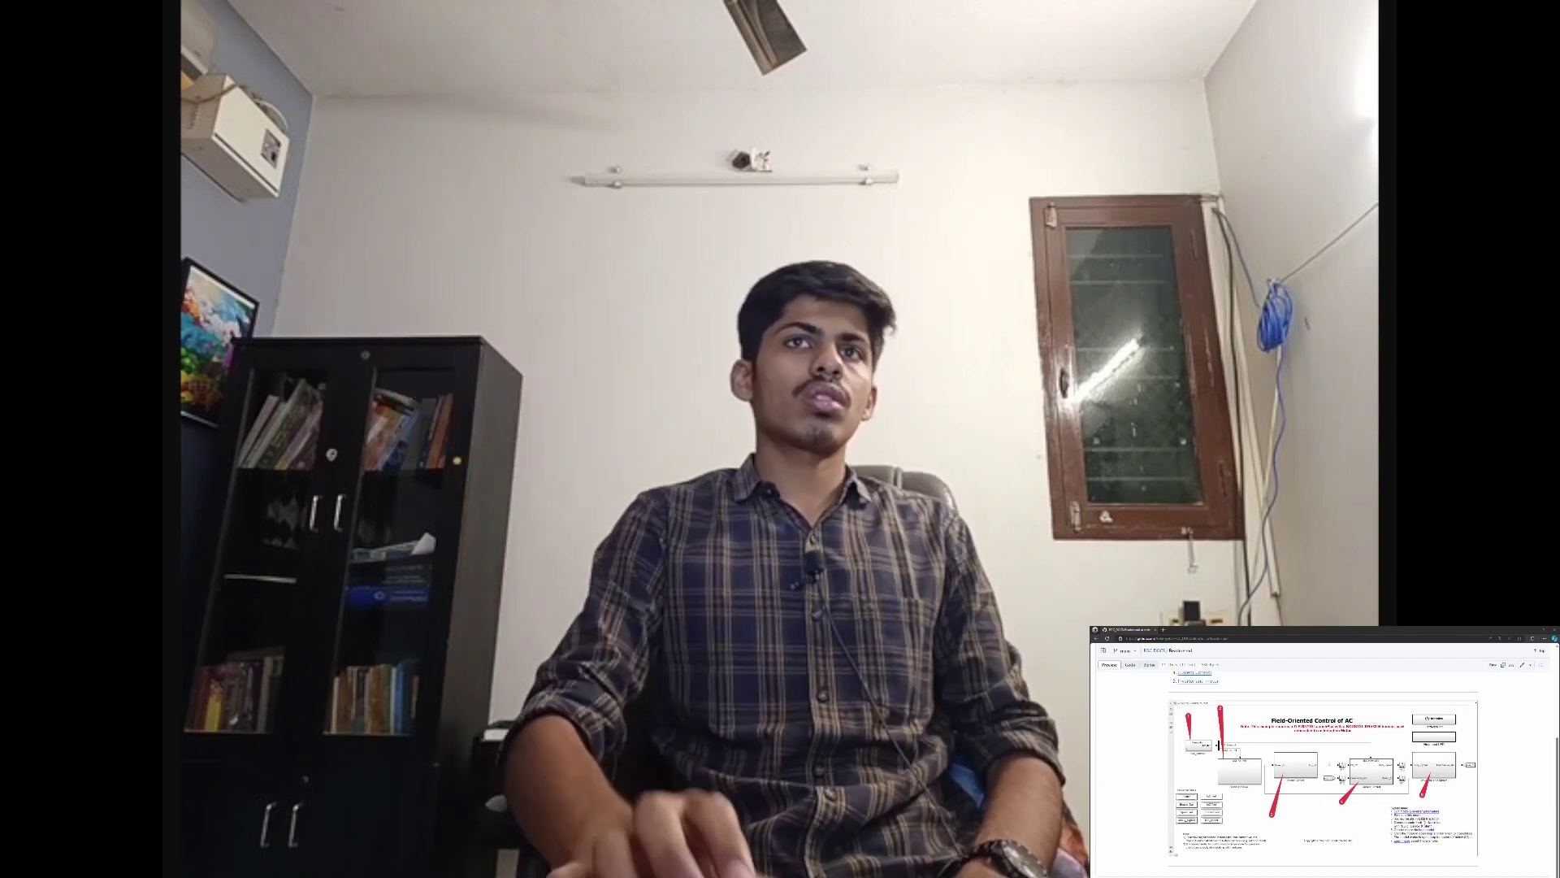
scroll(1323, 760, up, 5)
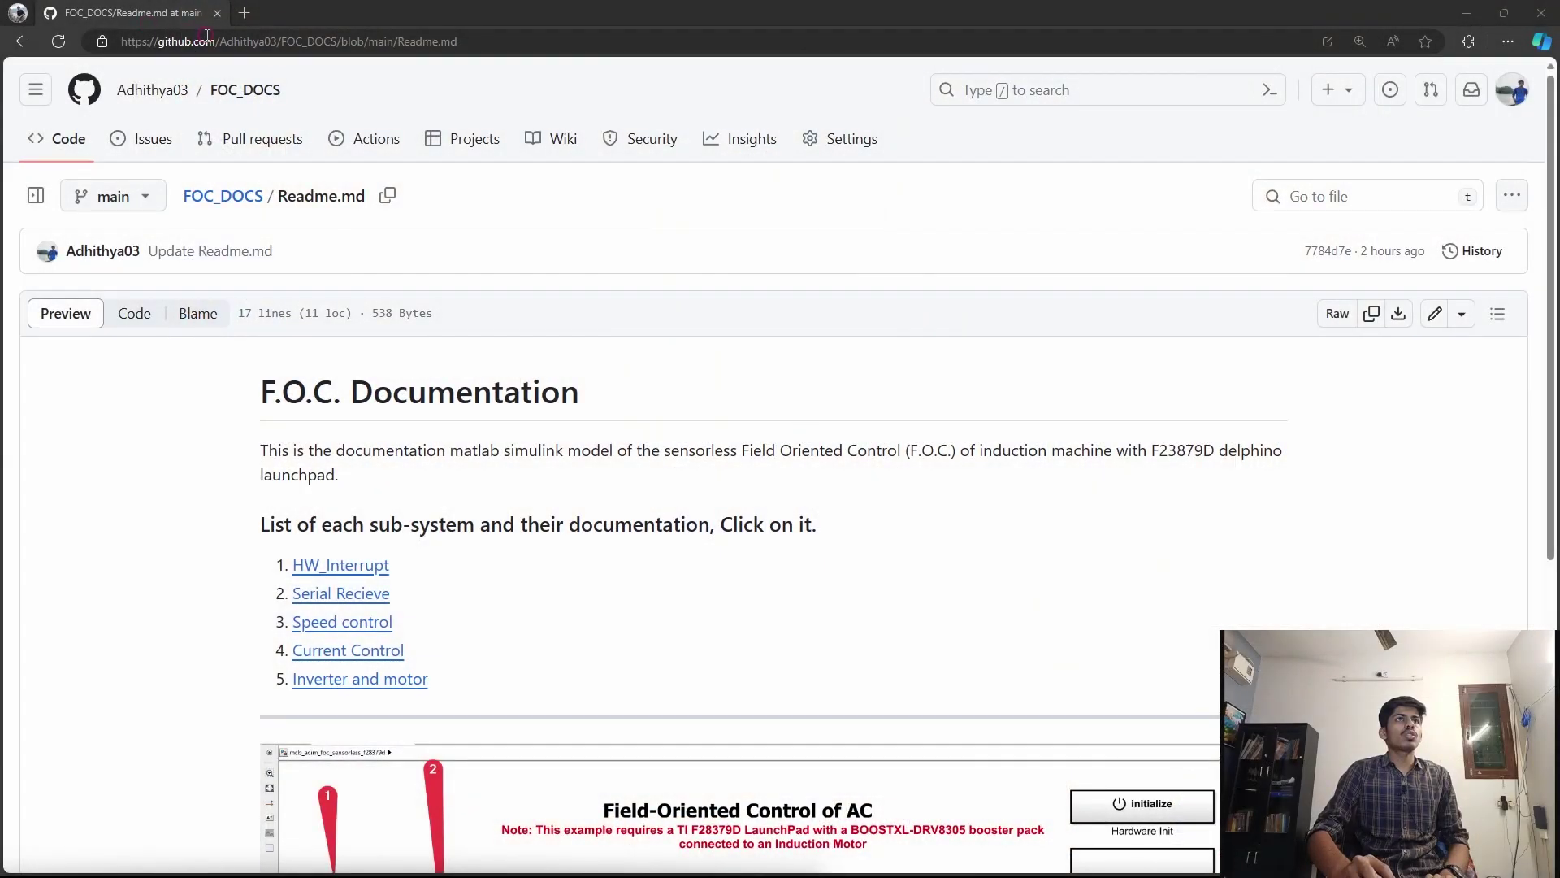
double_click(207, 40)
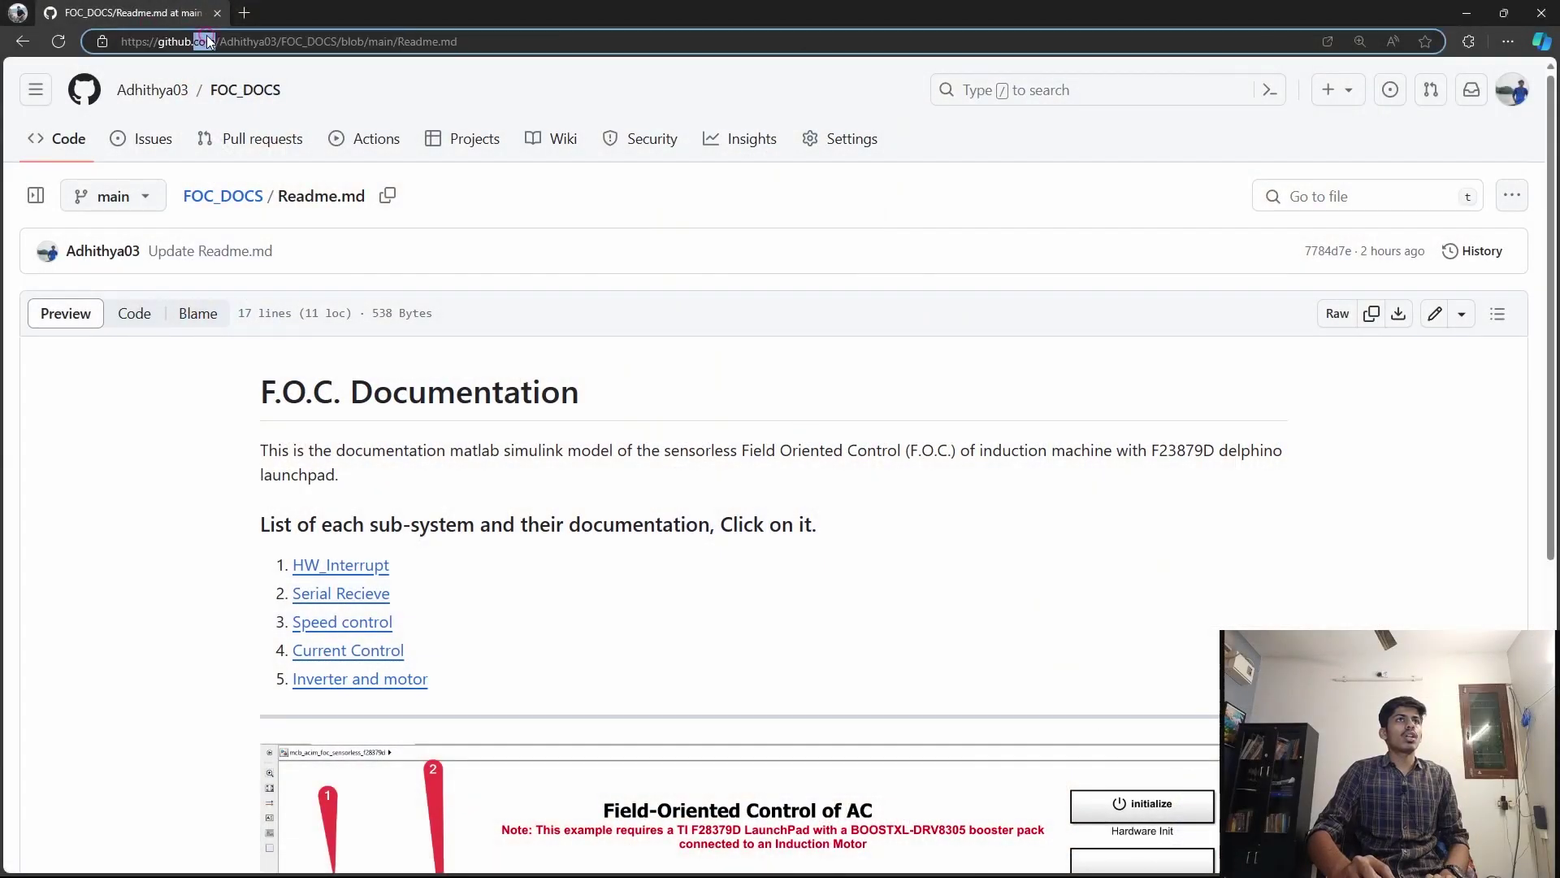
click(250, 622)
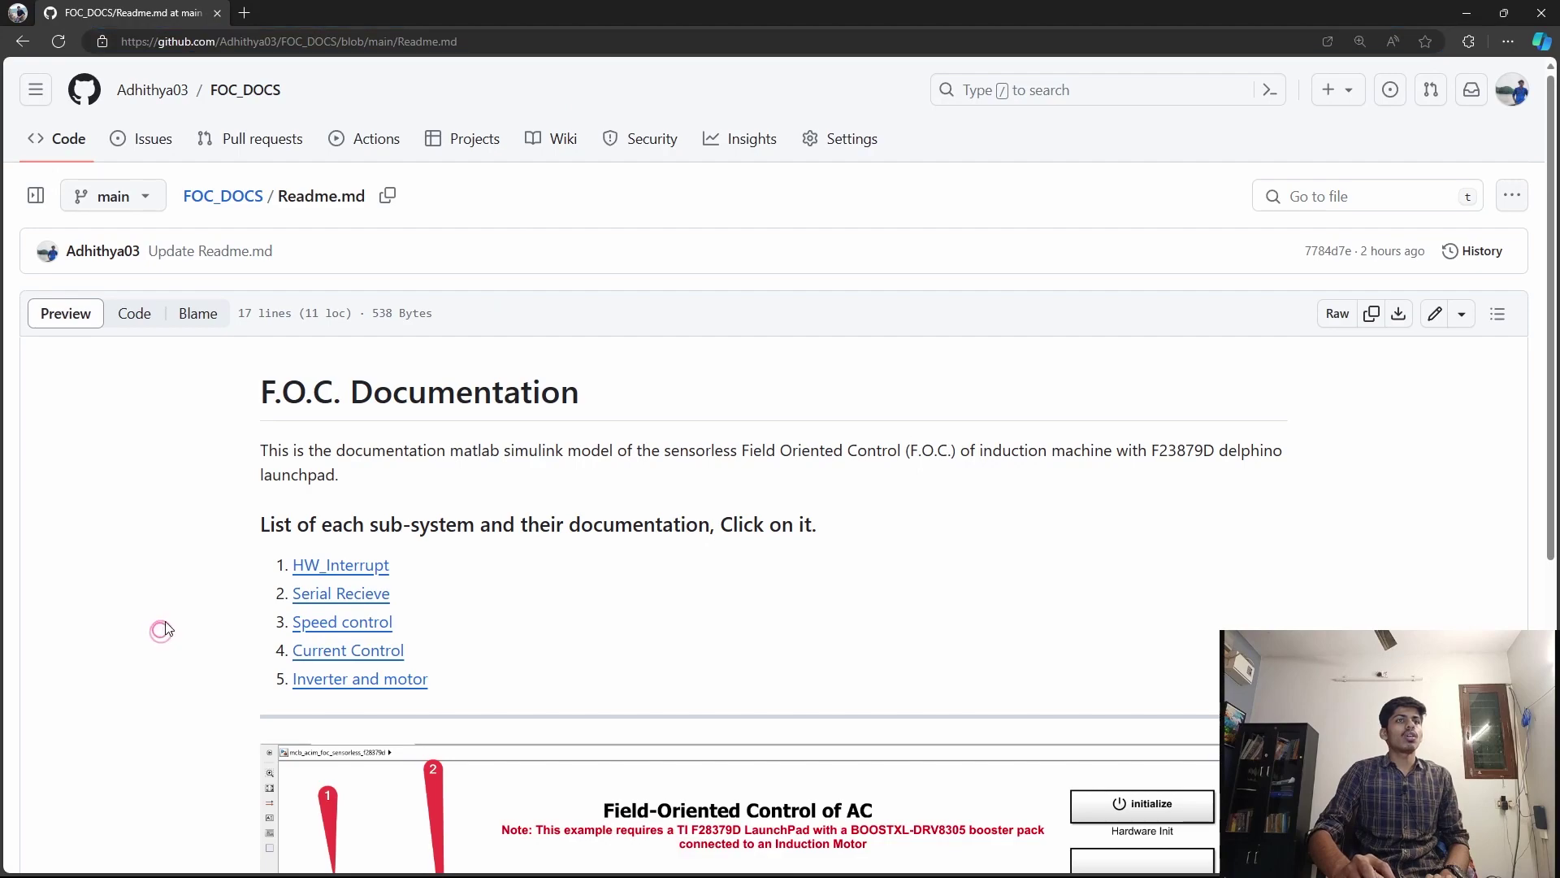
middle_click(329, 565)
click(298, 9)
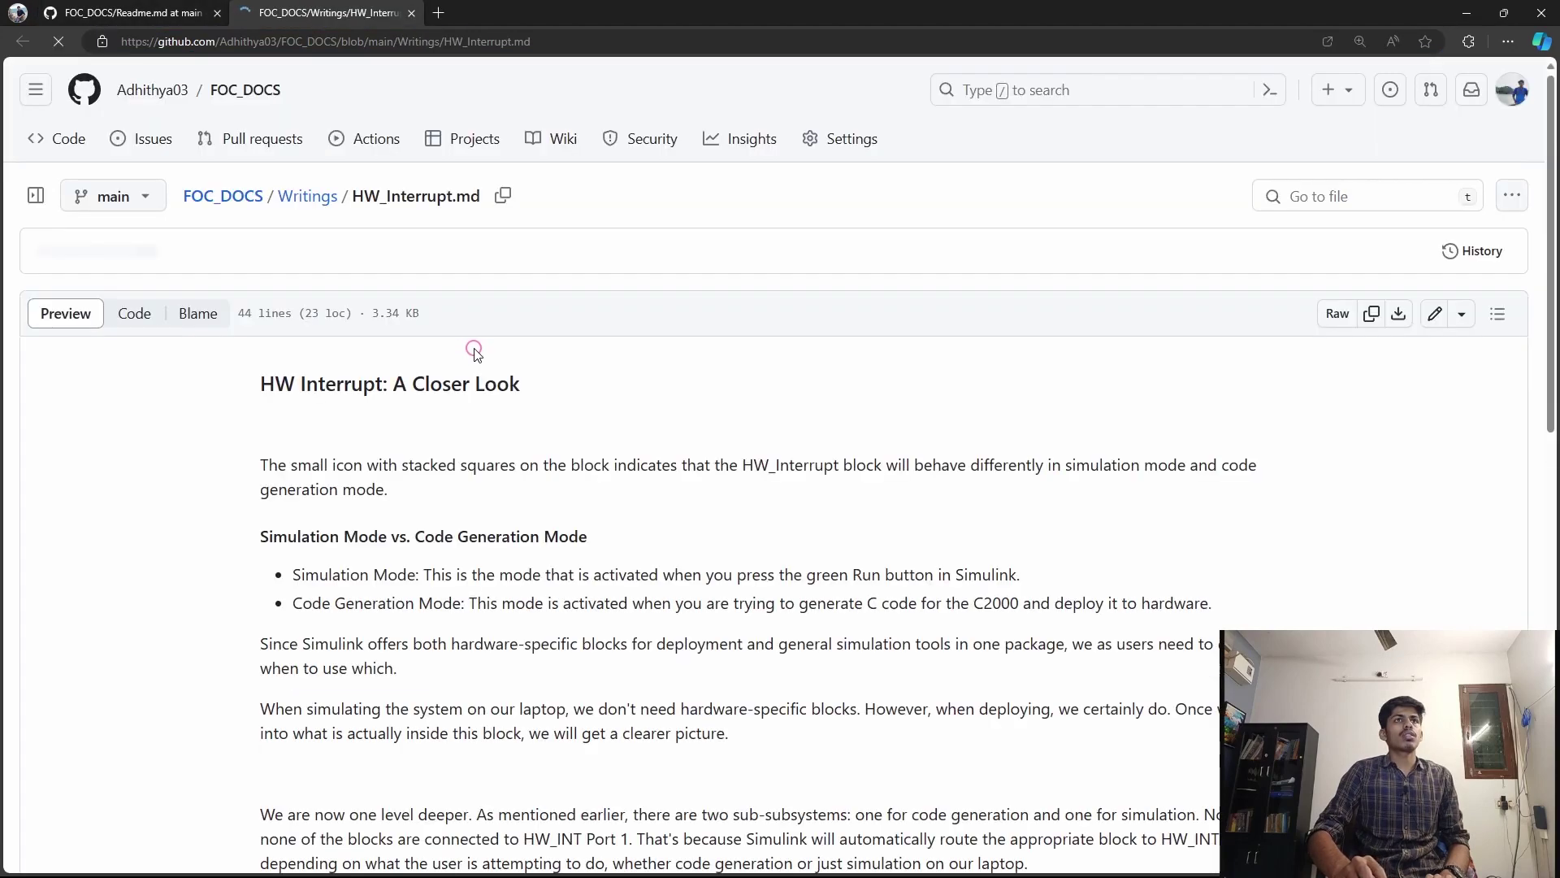
Step: Read through HW_Interrupt.md, close it, and return to the FOC architecture slide
scroll(473, 350, down, 3)
scroll(474, 358, up, 2)
scroll(219, 362, down, 3)
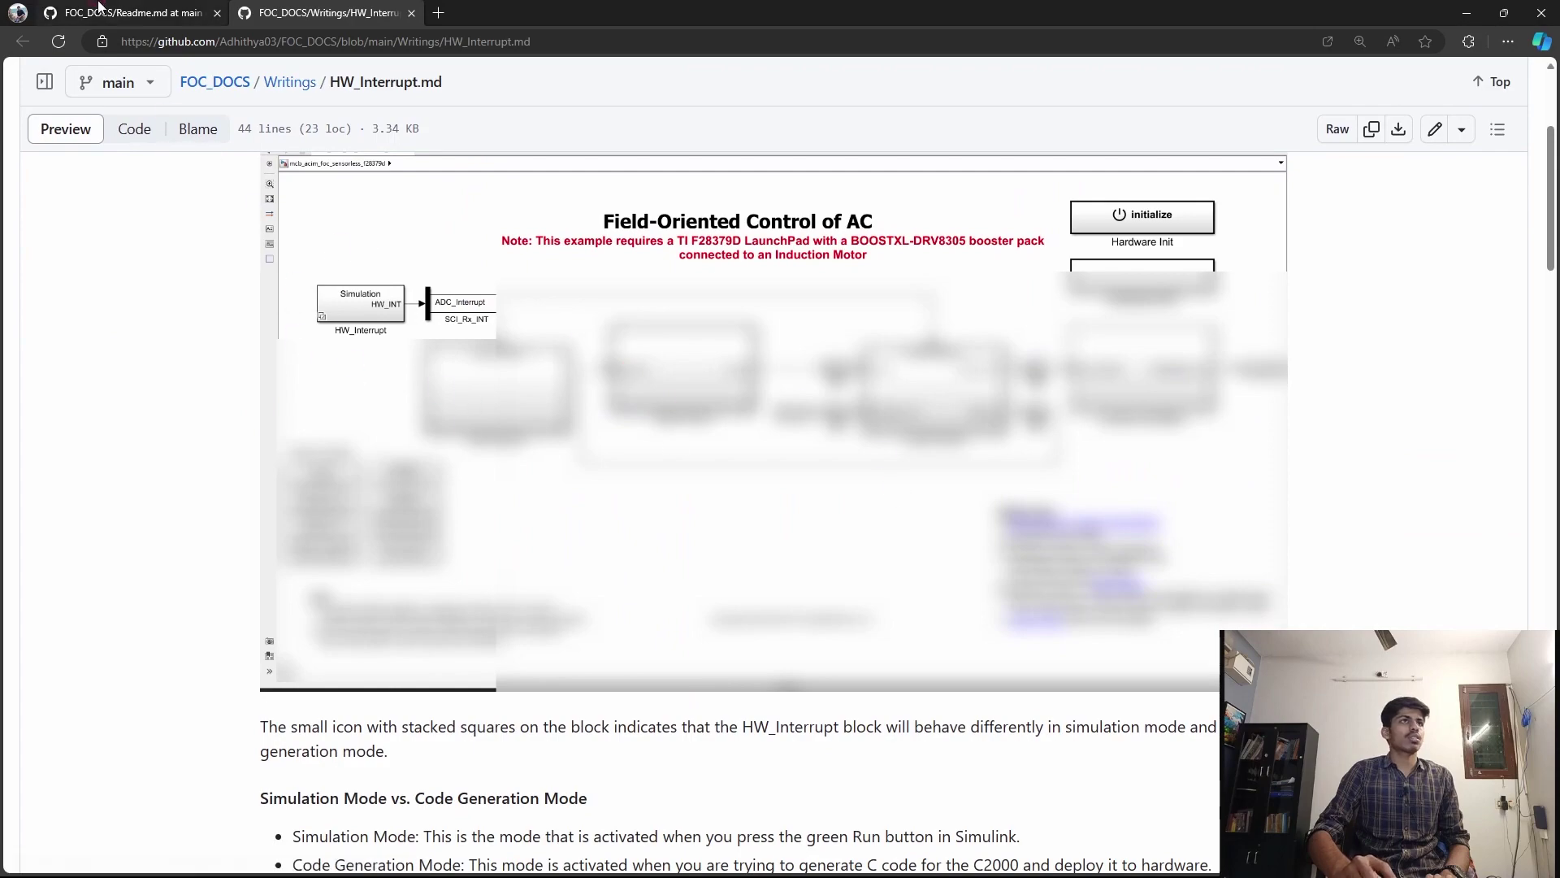
scroll(134, 251, down, 10)
scroll(125, 536, down, 20)
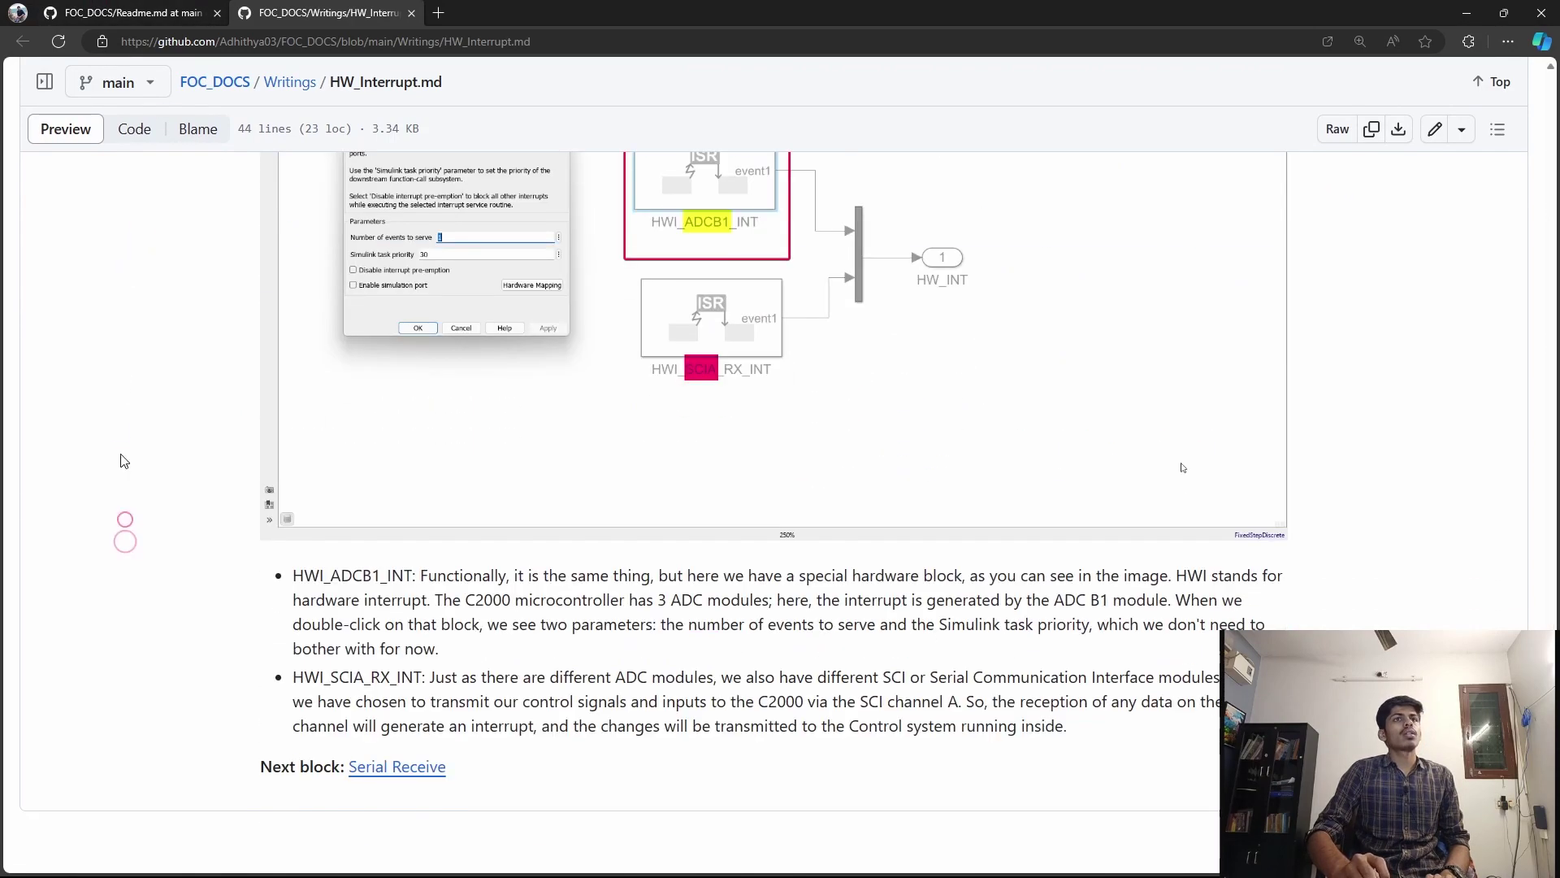
key(ctrl+w)
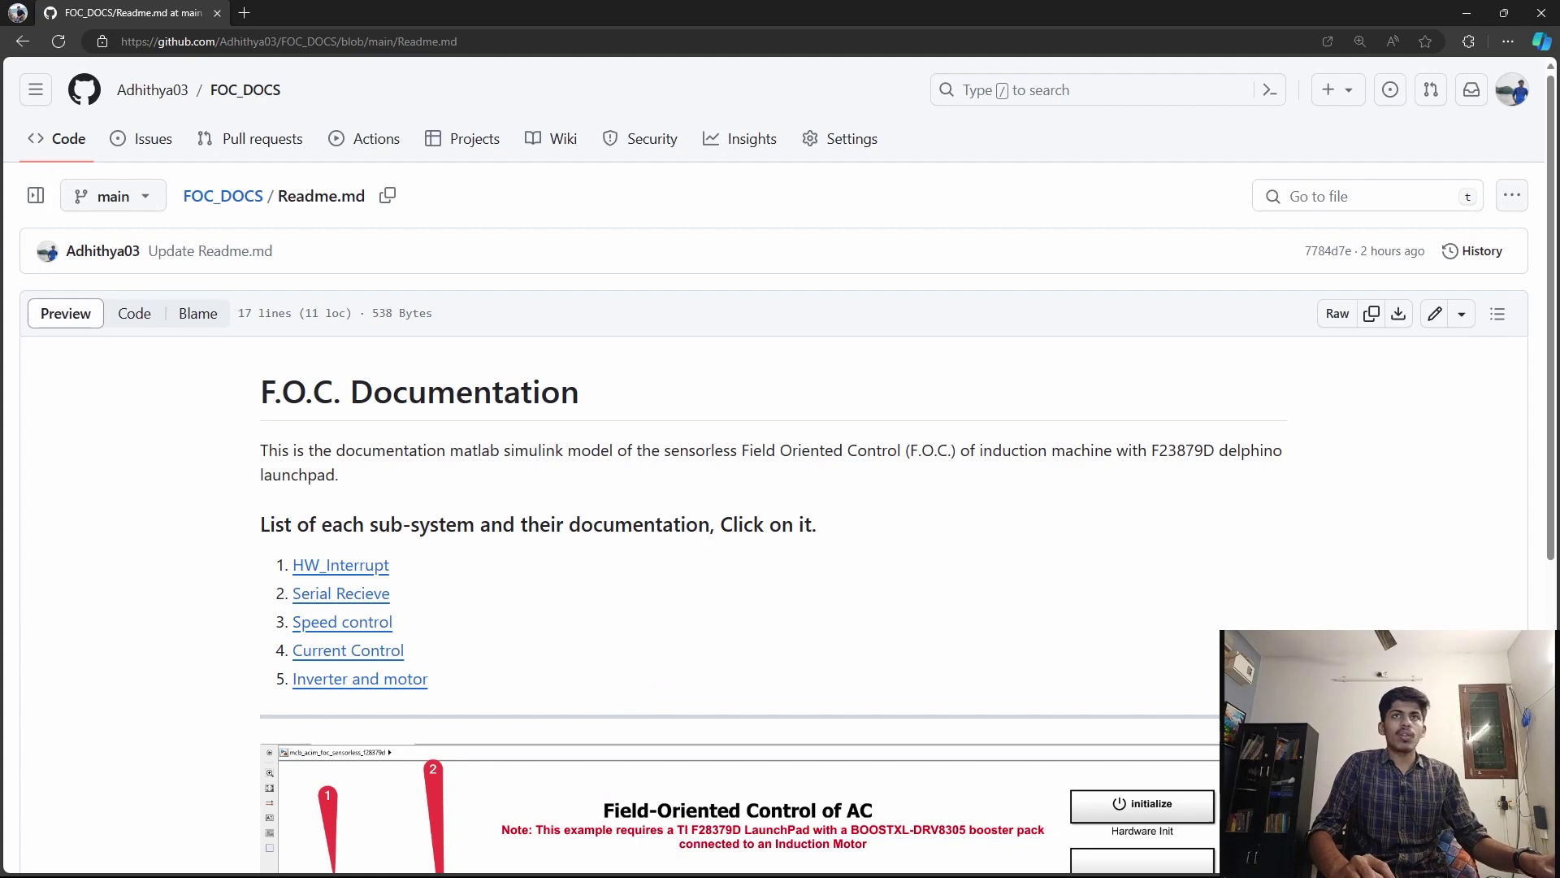
key(alt+Tab)
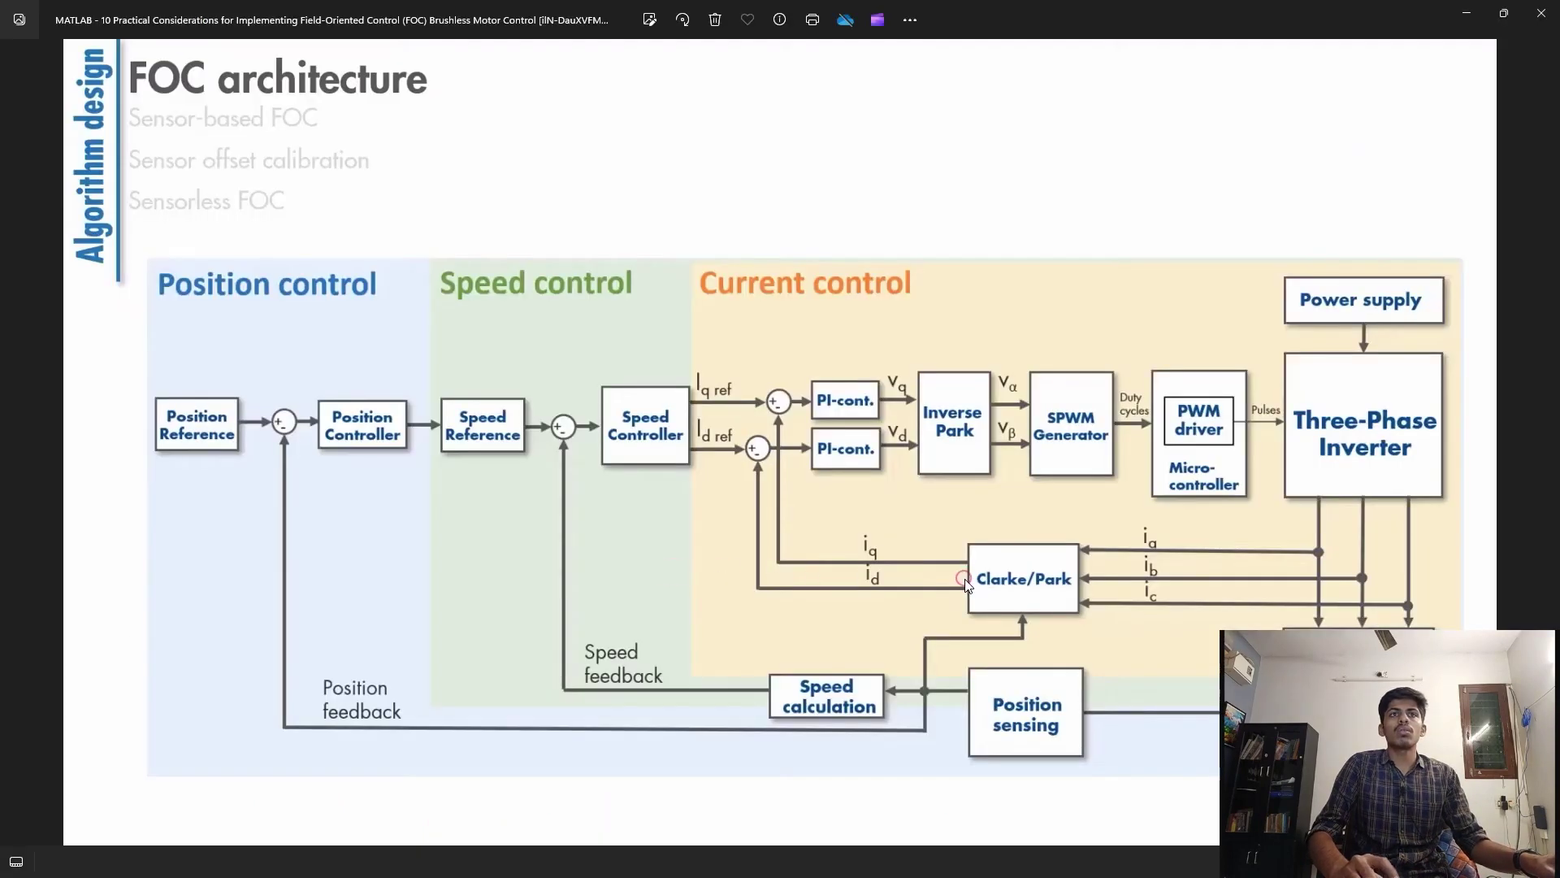
scroll(1419, 513, up, 5)
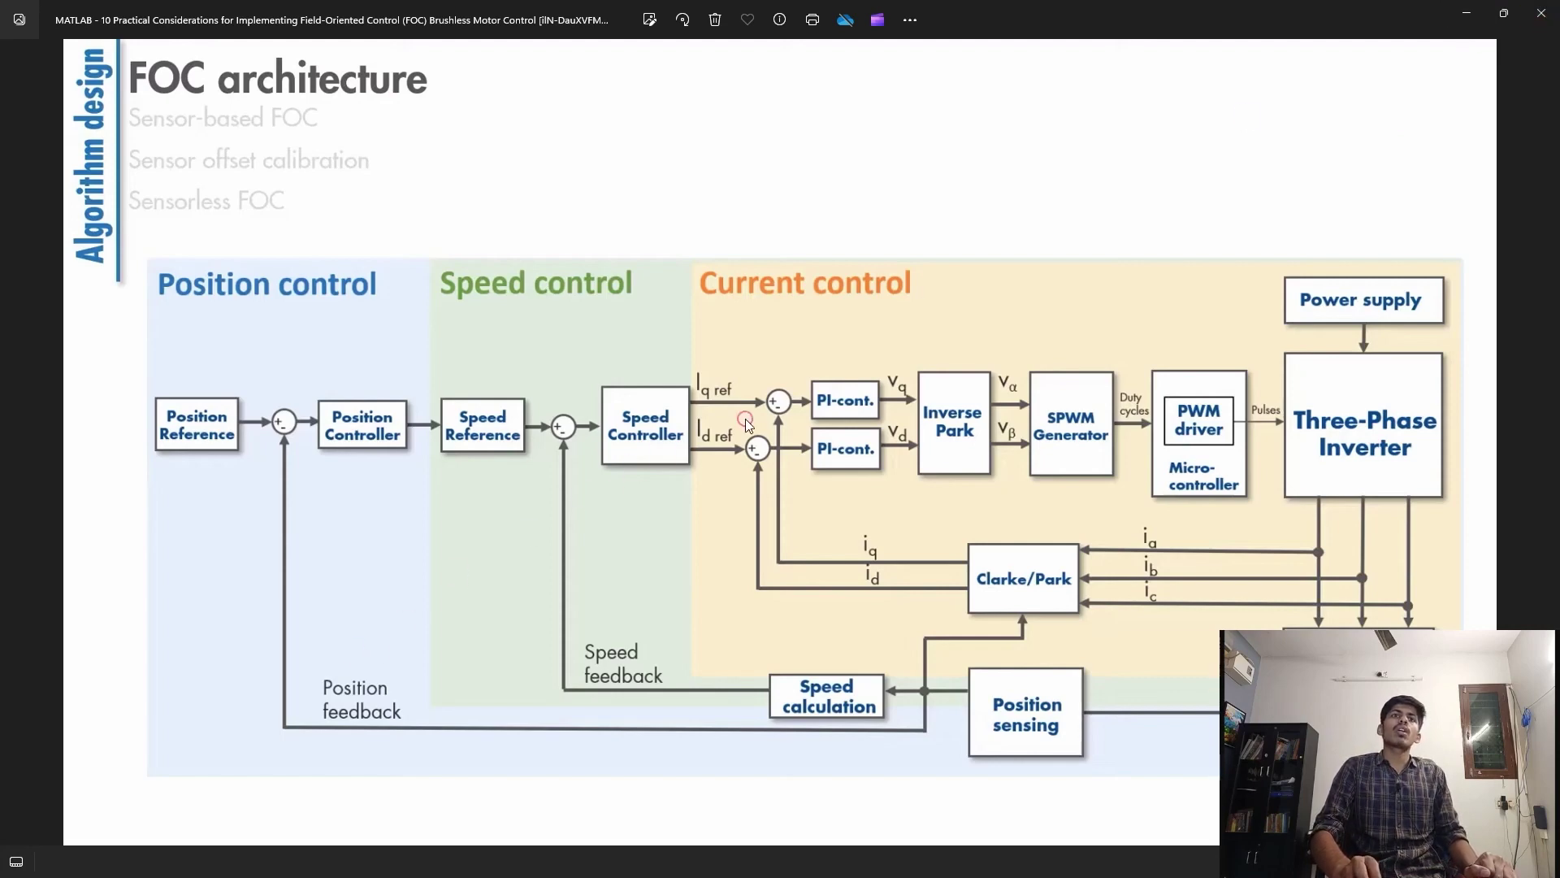
scroll(745, 423, up, 2)
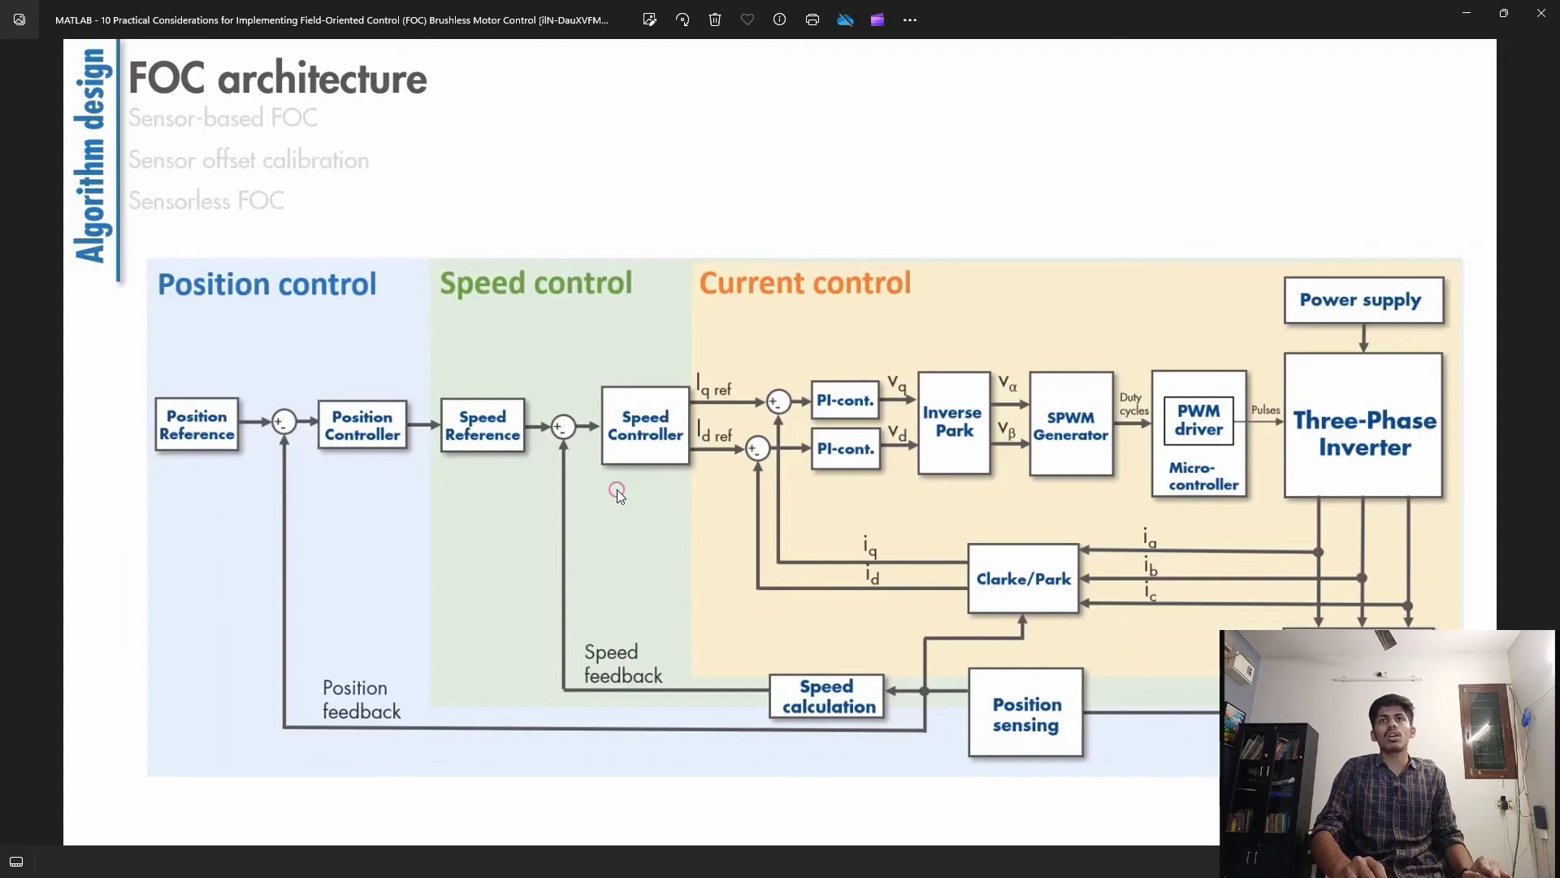
Step: Minimize the slide viewer and launch the Simulink Start Page from MATLAB's Home tab
click(1464, 14)
key(alt+Tab)
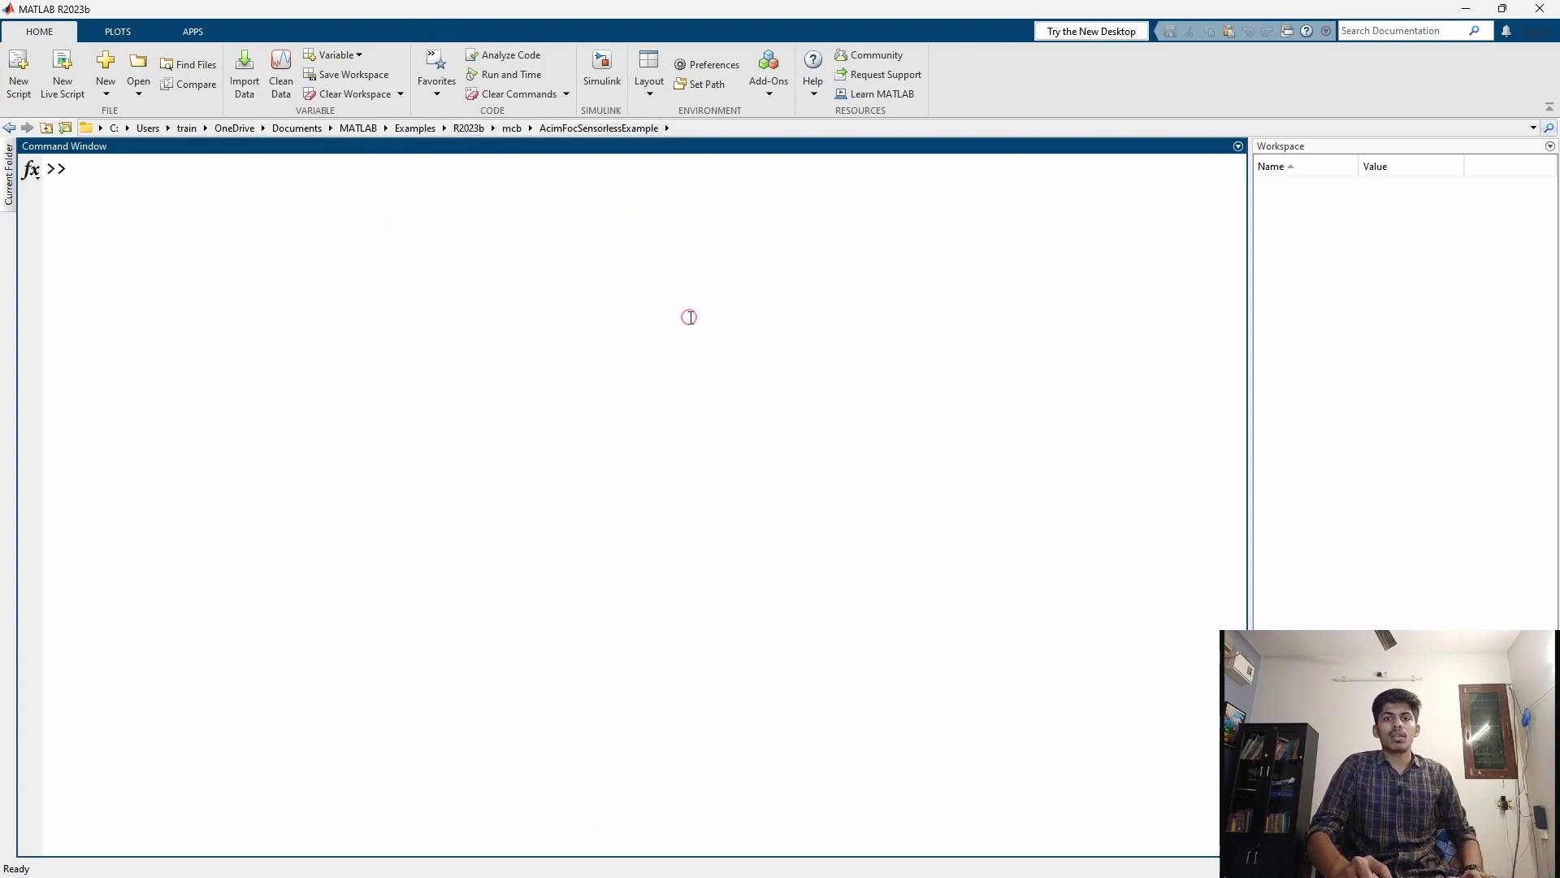
click(605, 75)
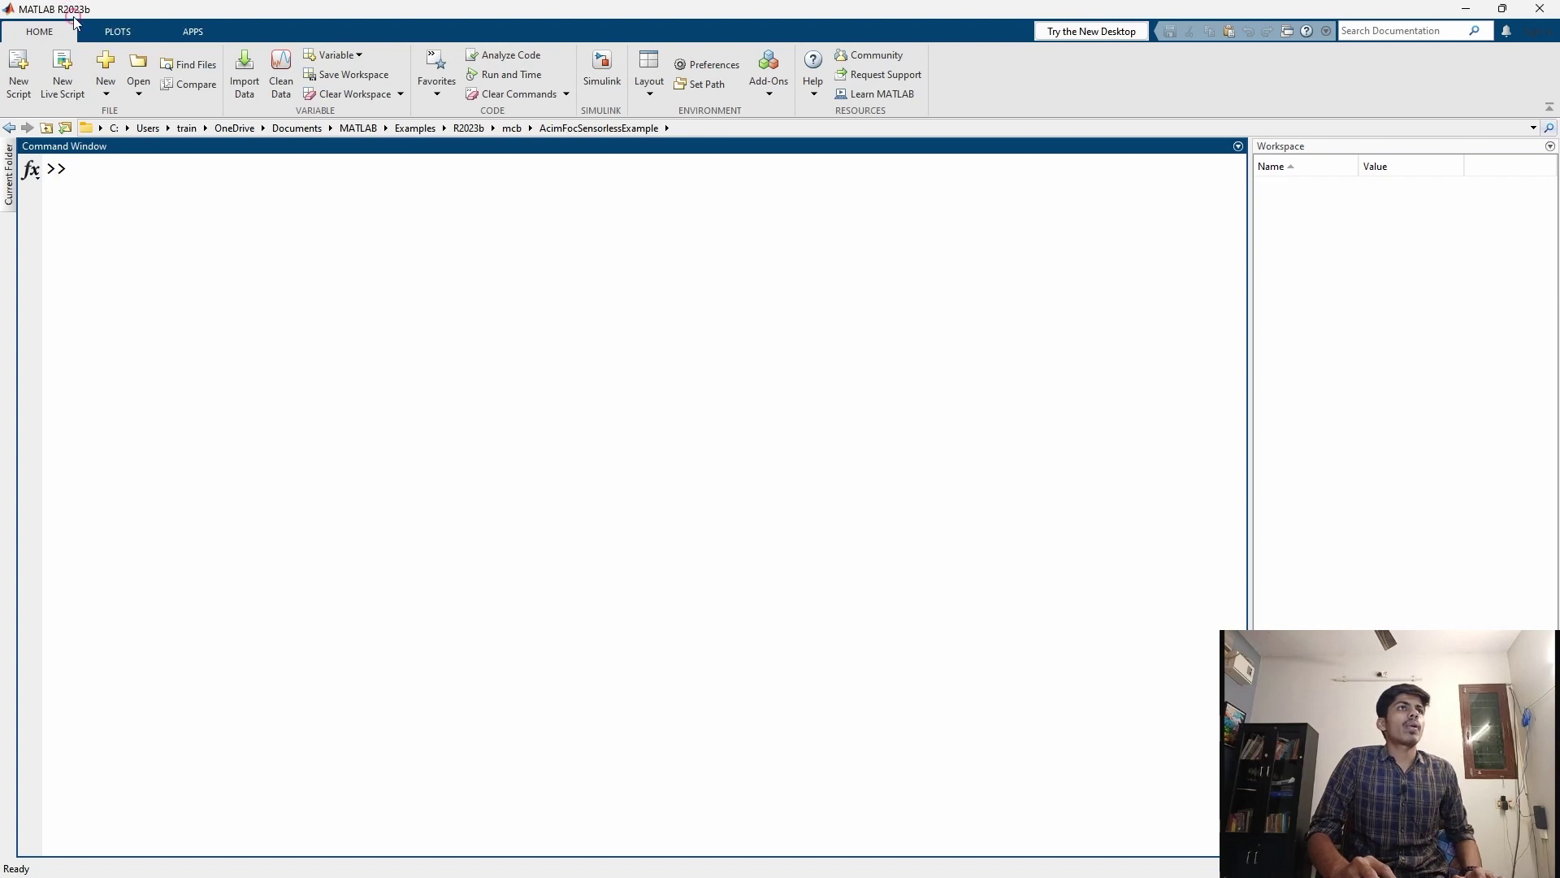
click(584, 96)
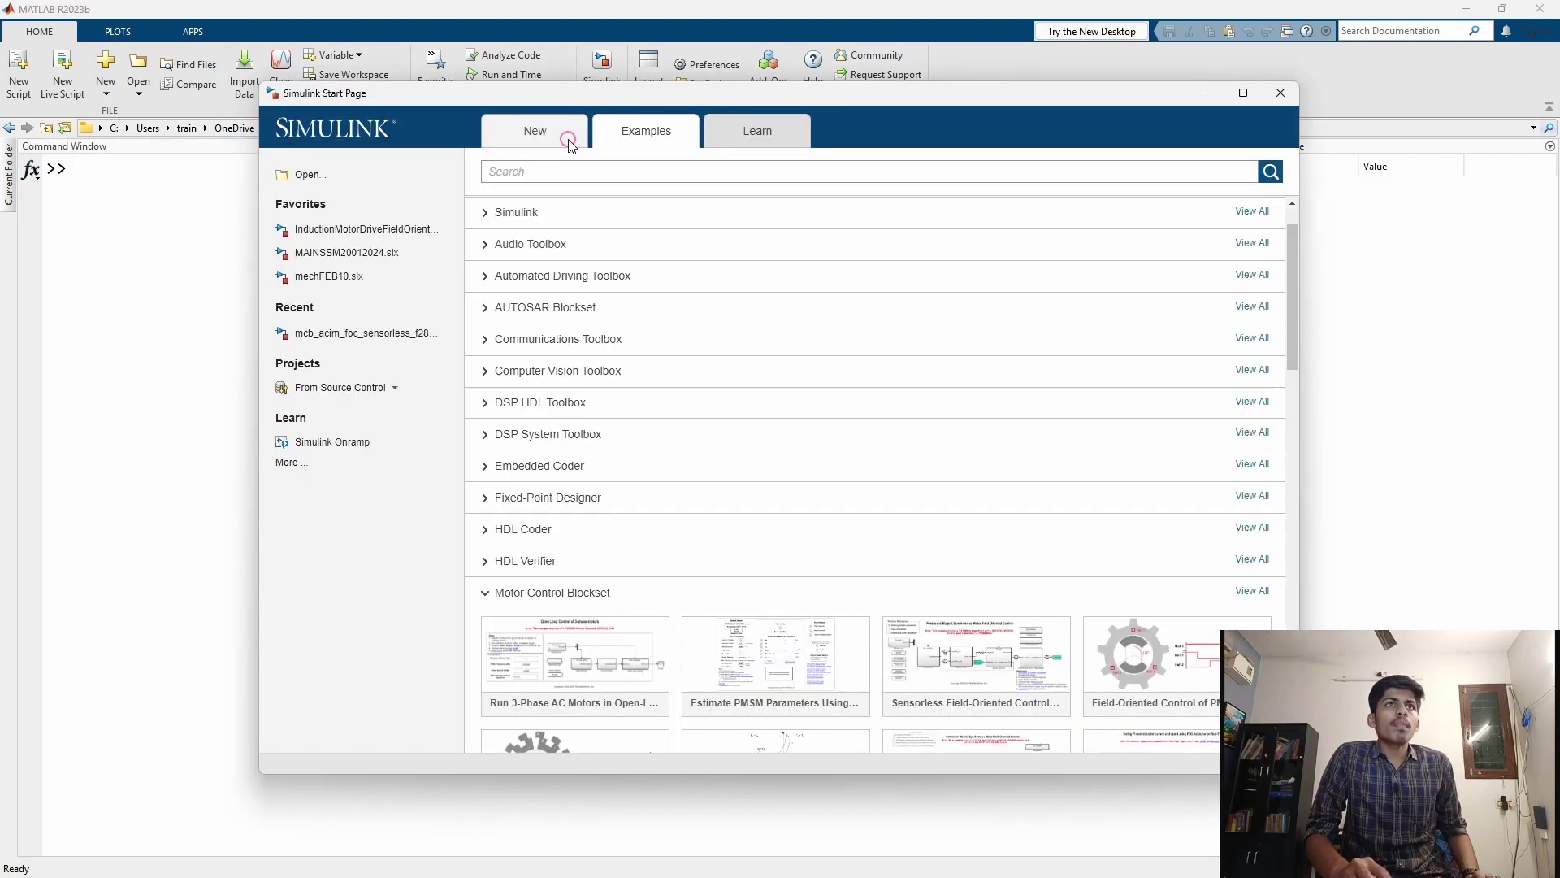
click(566, 138)
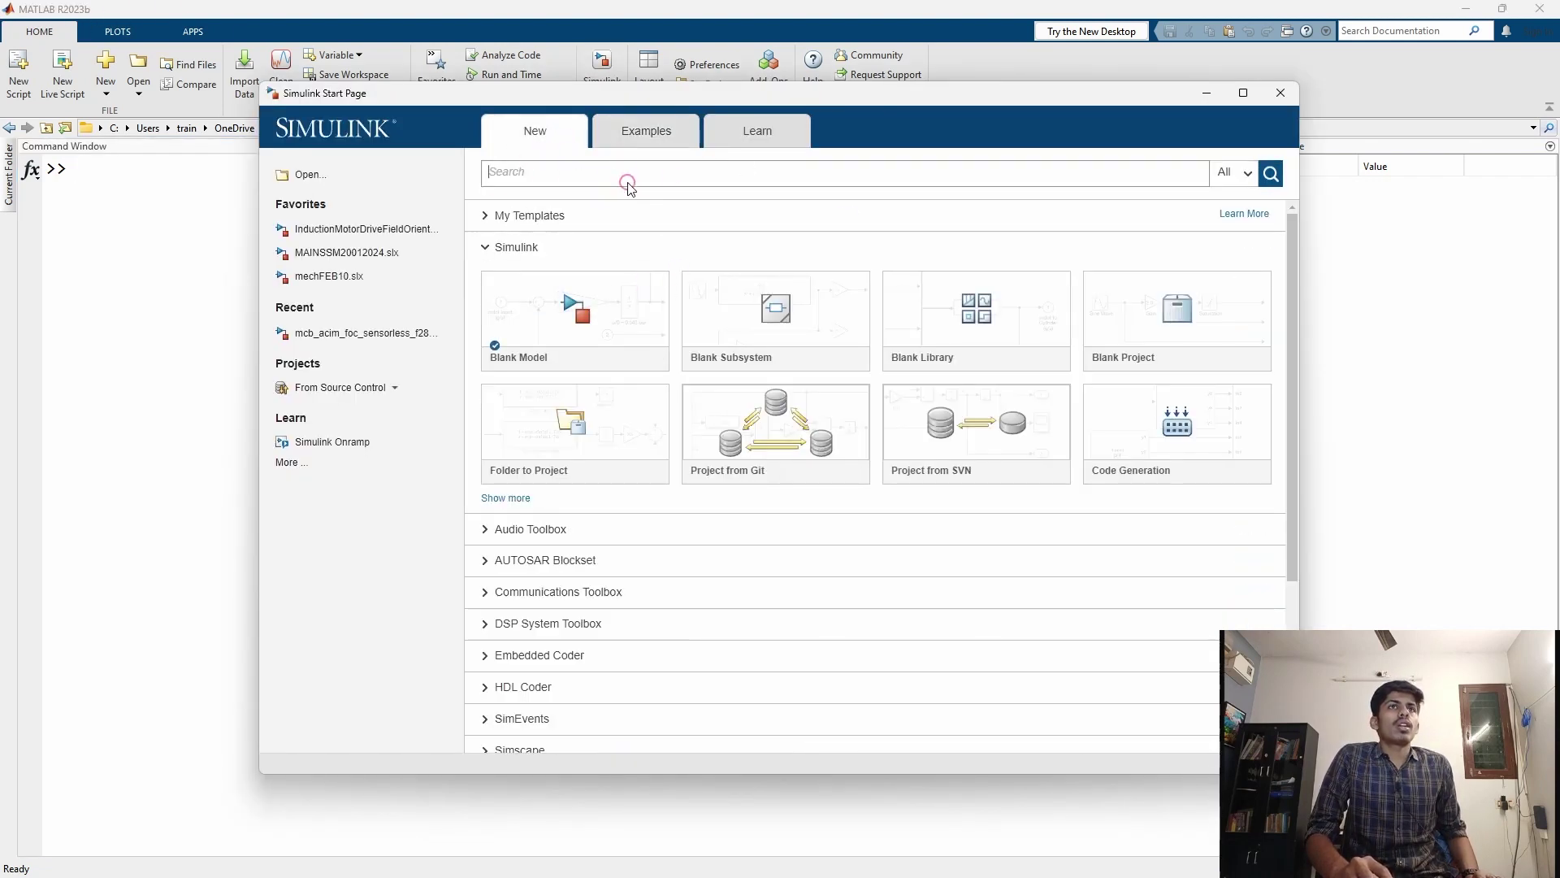
click(515, 119)
drag(611, 96, 625, 129)
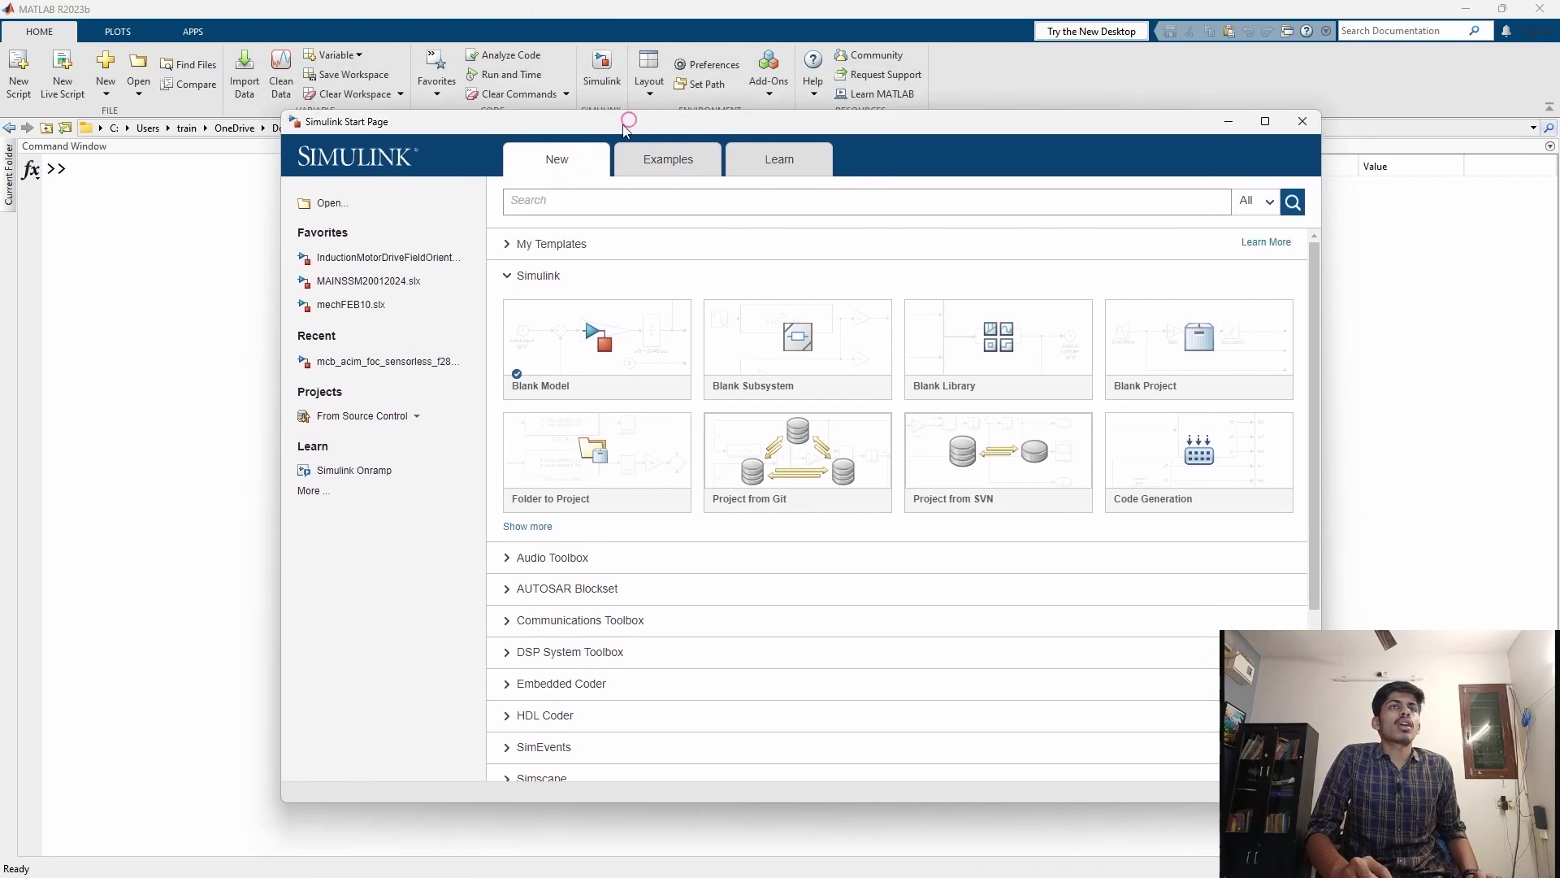
Step: Expand the Motor Control Blockset examples and view the sensorless induction-motor FOC example's details
click(645, 160)
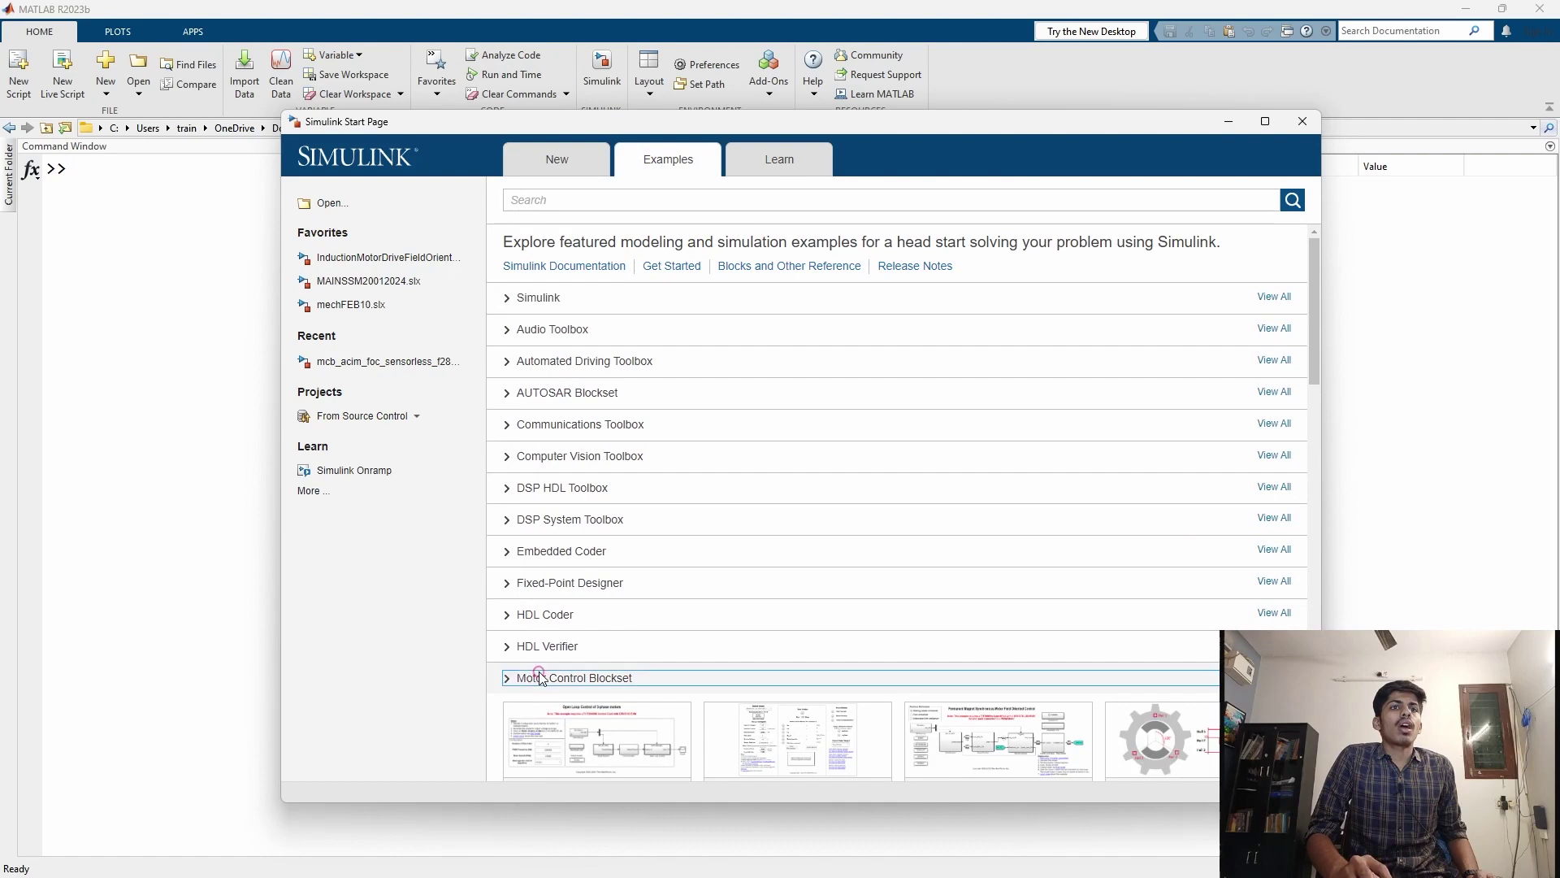
click(524, 678)
scroll(557, 394, down, 3)
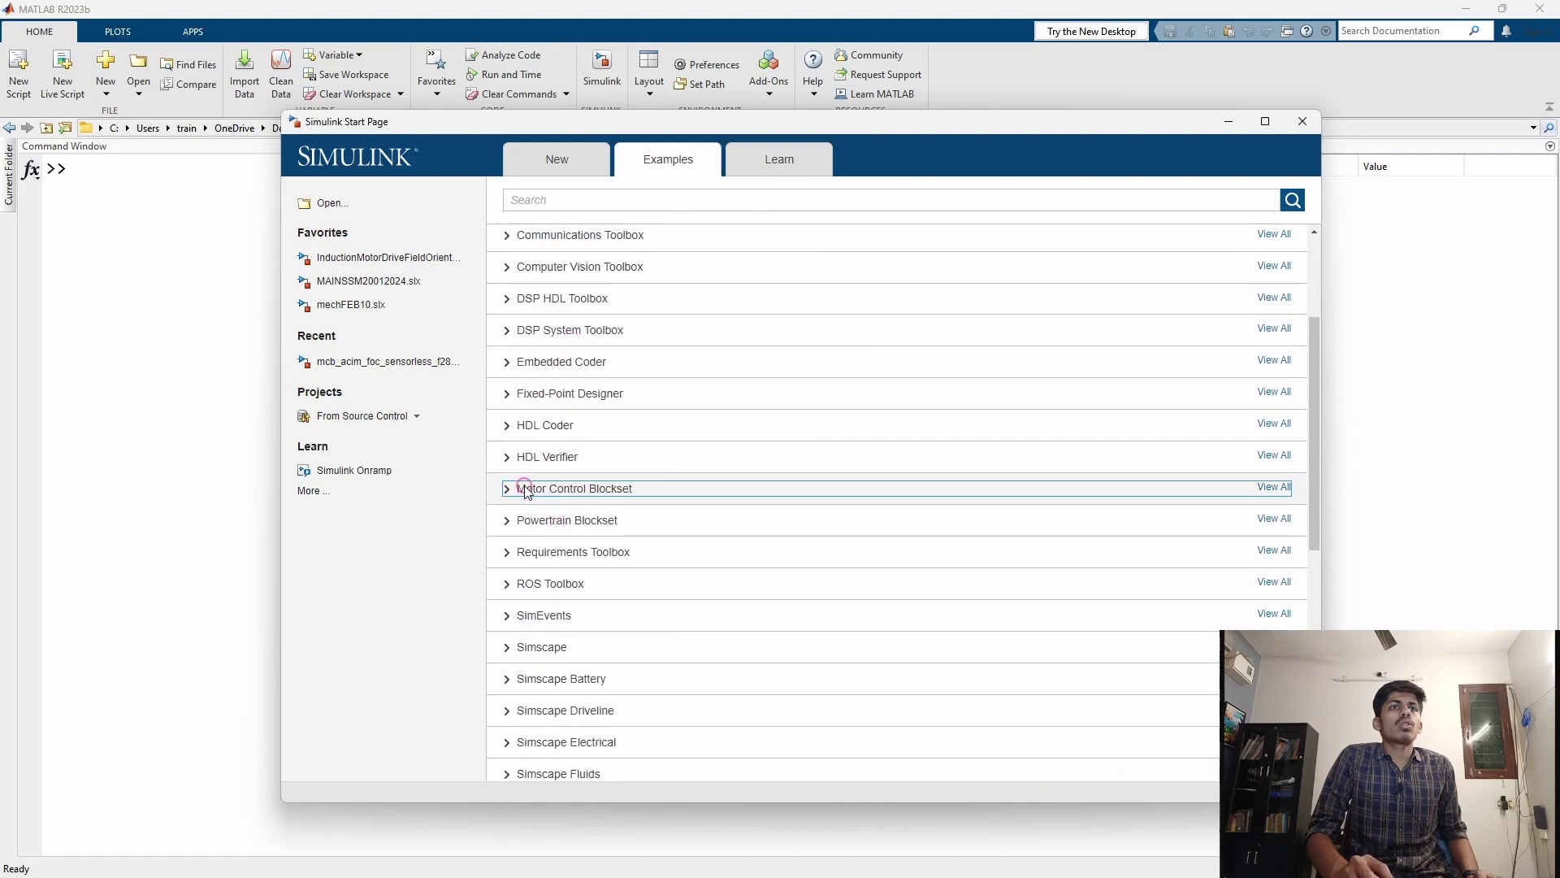
click(648, 489)
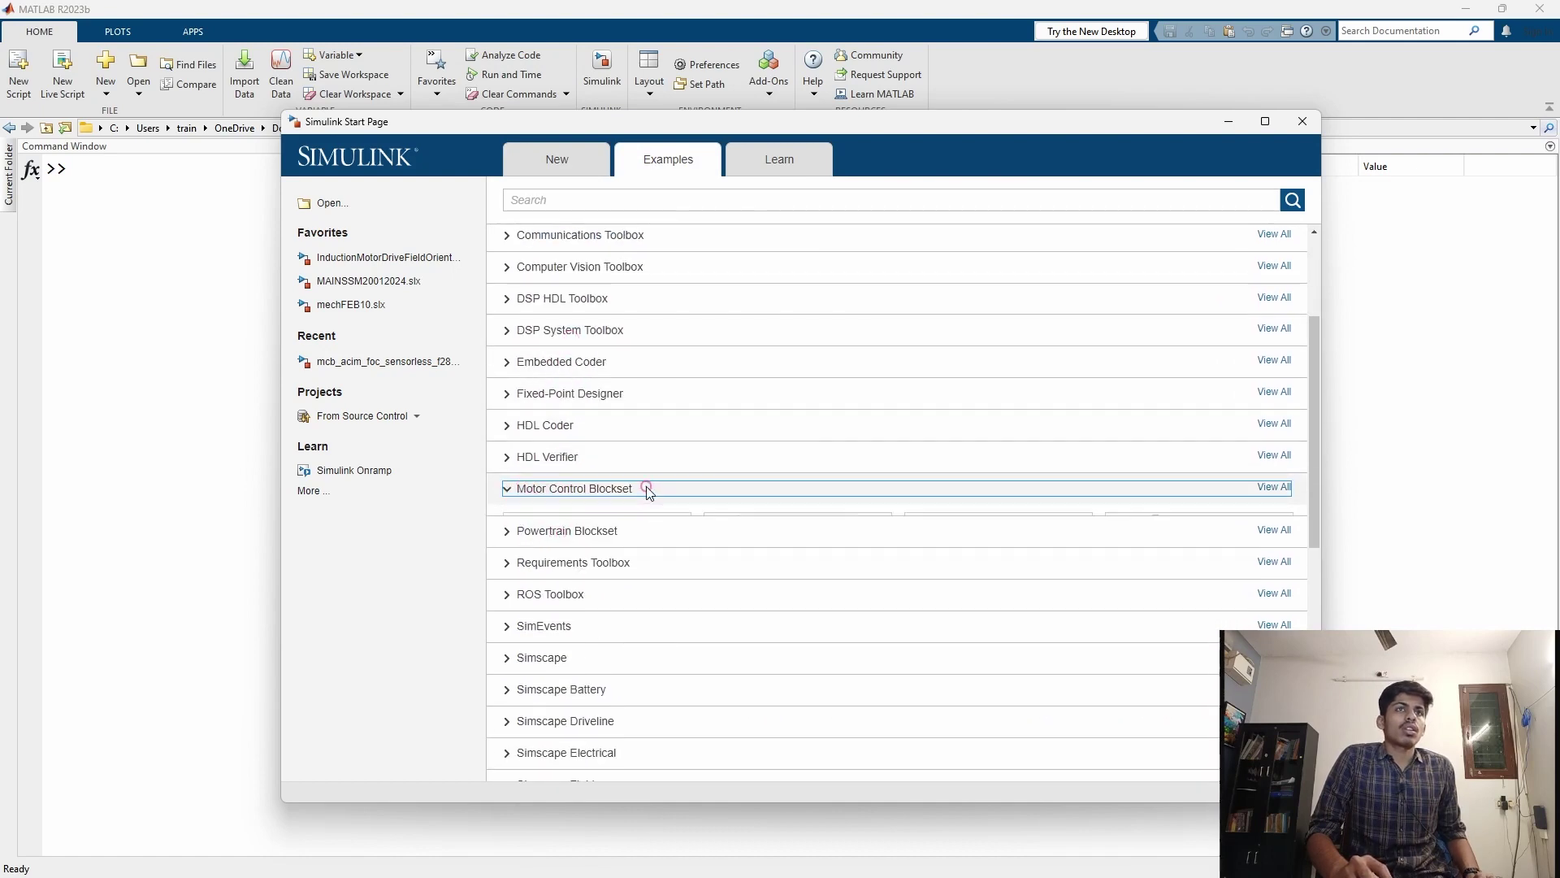
scroll(732, 528, down, 5)
click(821, 563)
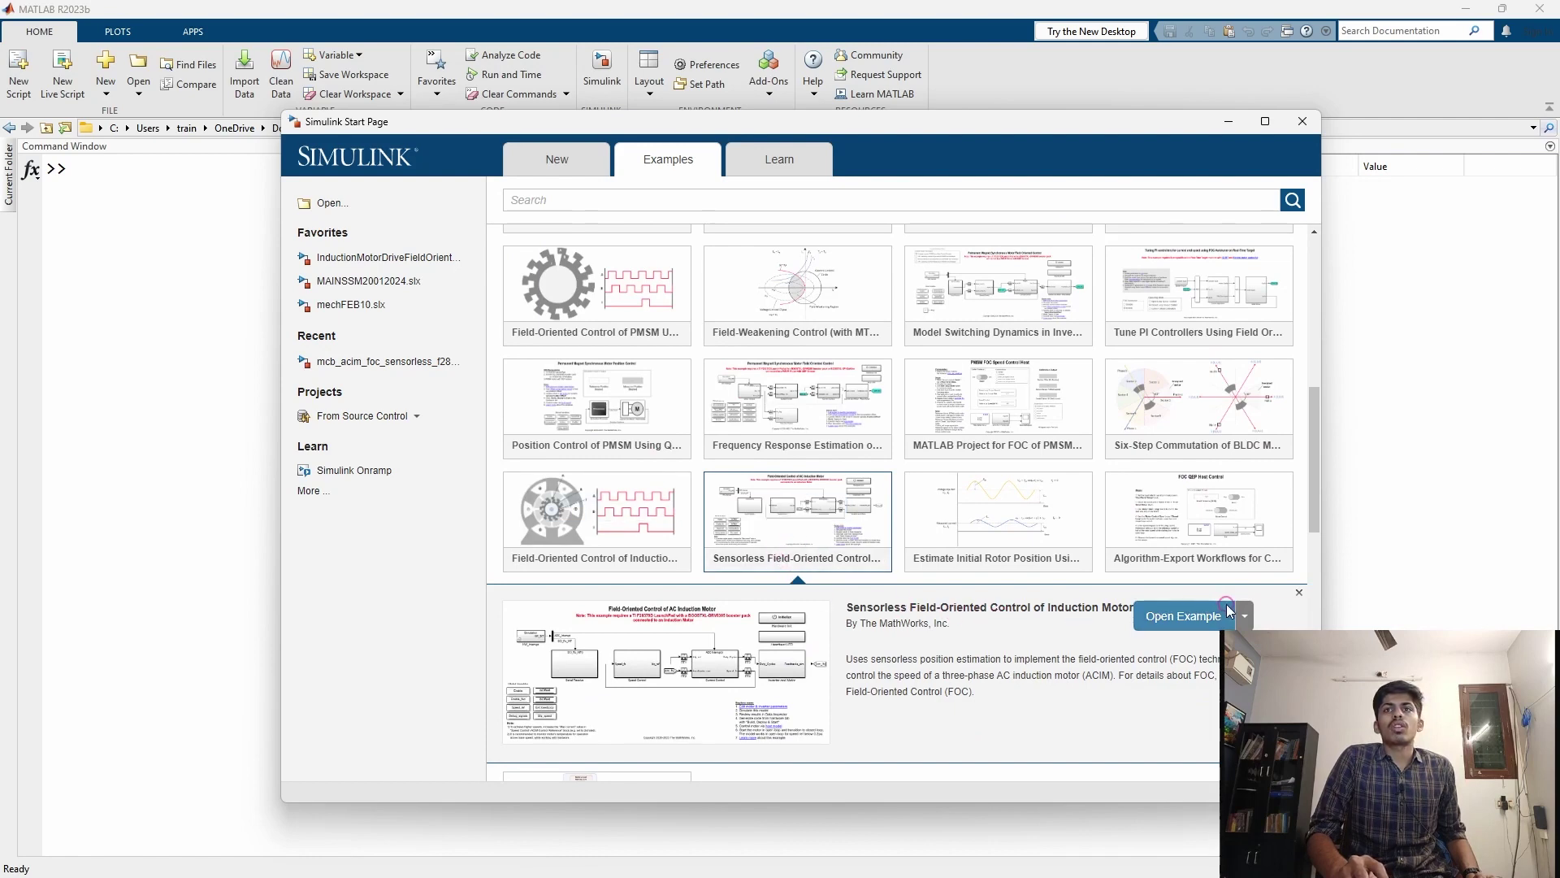
scroll(691, 365, up, 10)
Step: Search examples for 'sensorless' and open the Sensorless Field-Oriented Control of Induction Motor model
click(624, 203)
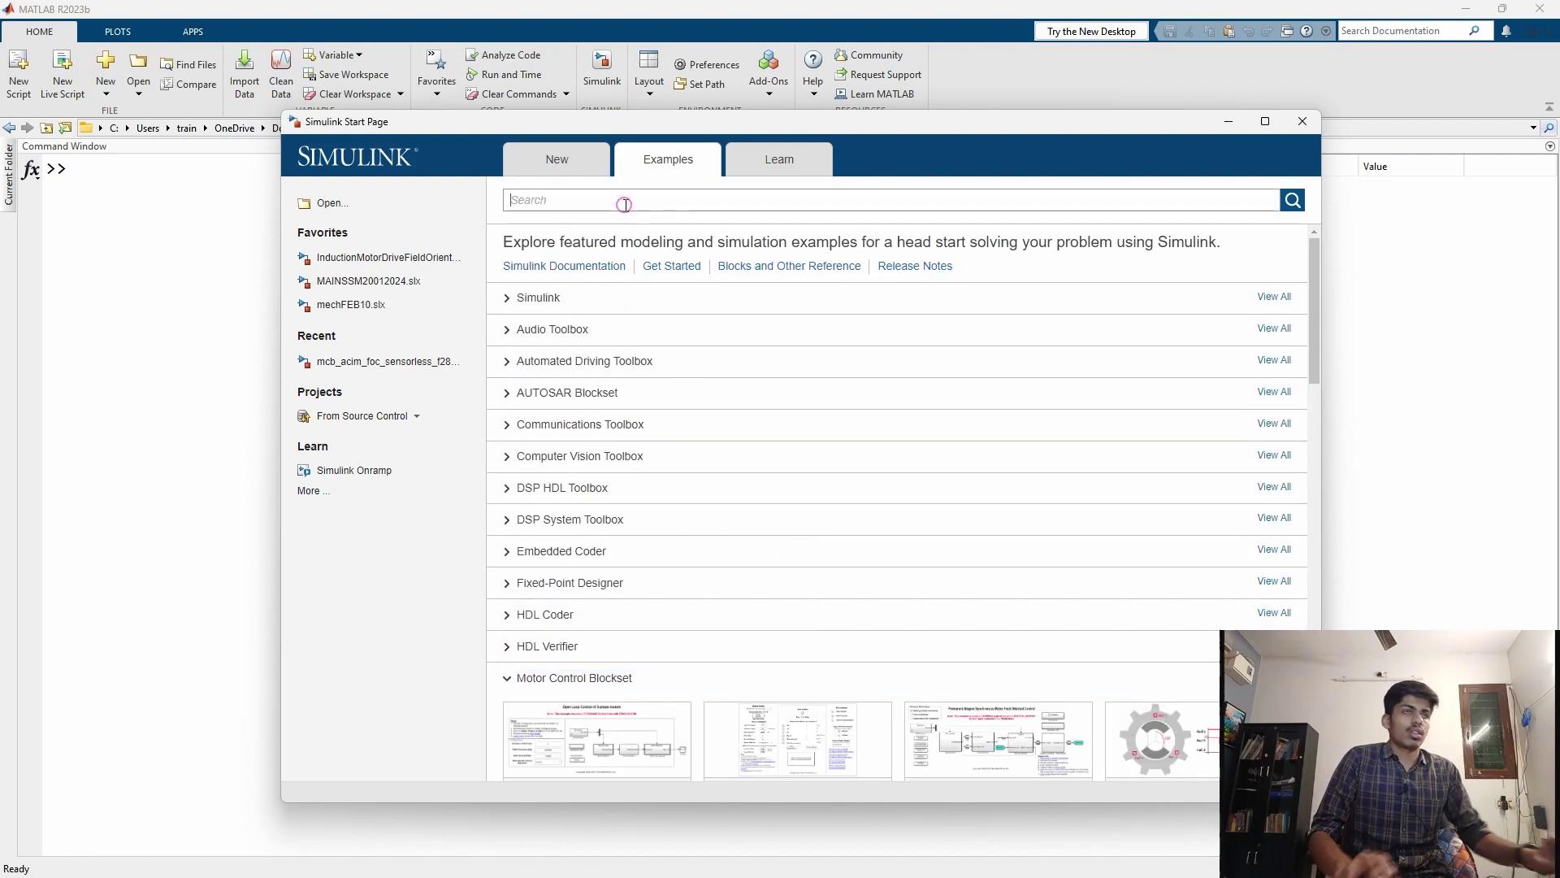
text(sensorless)
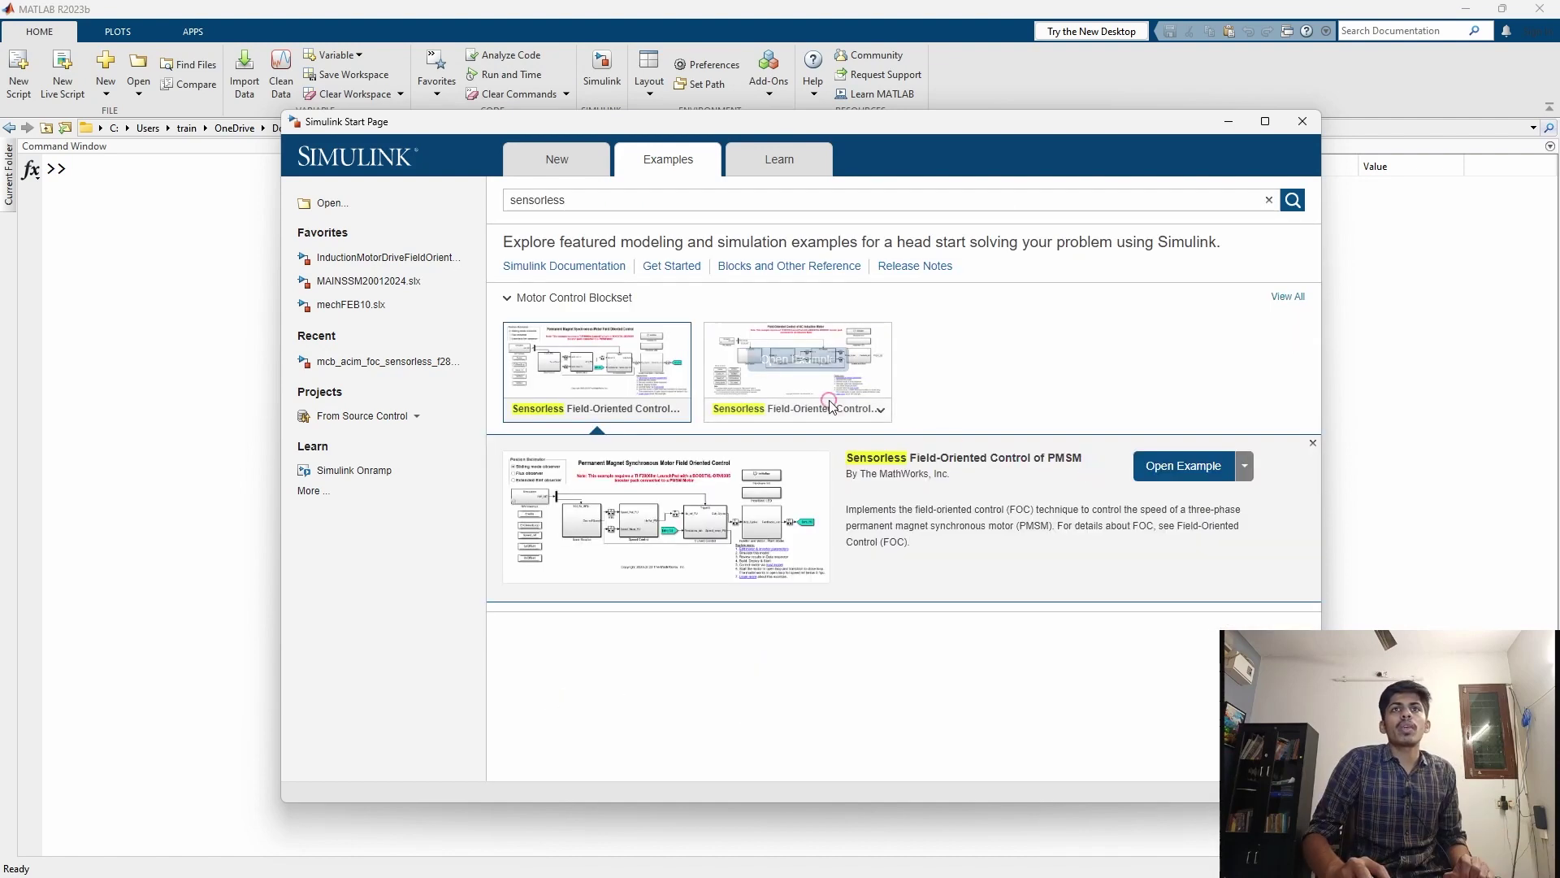
click(849, 413)
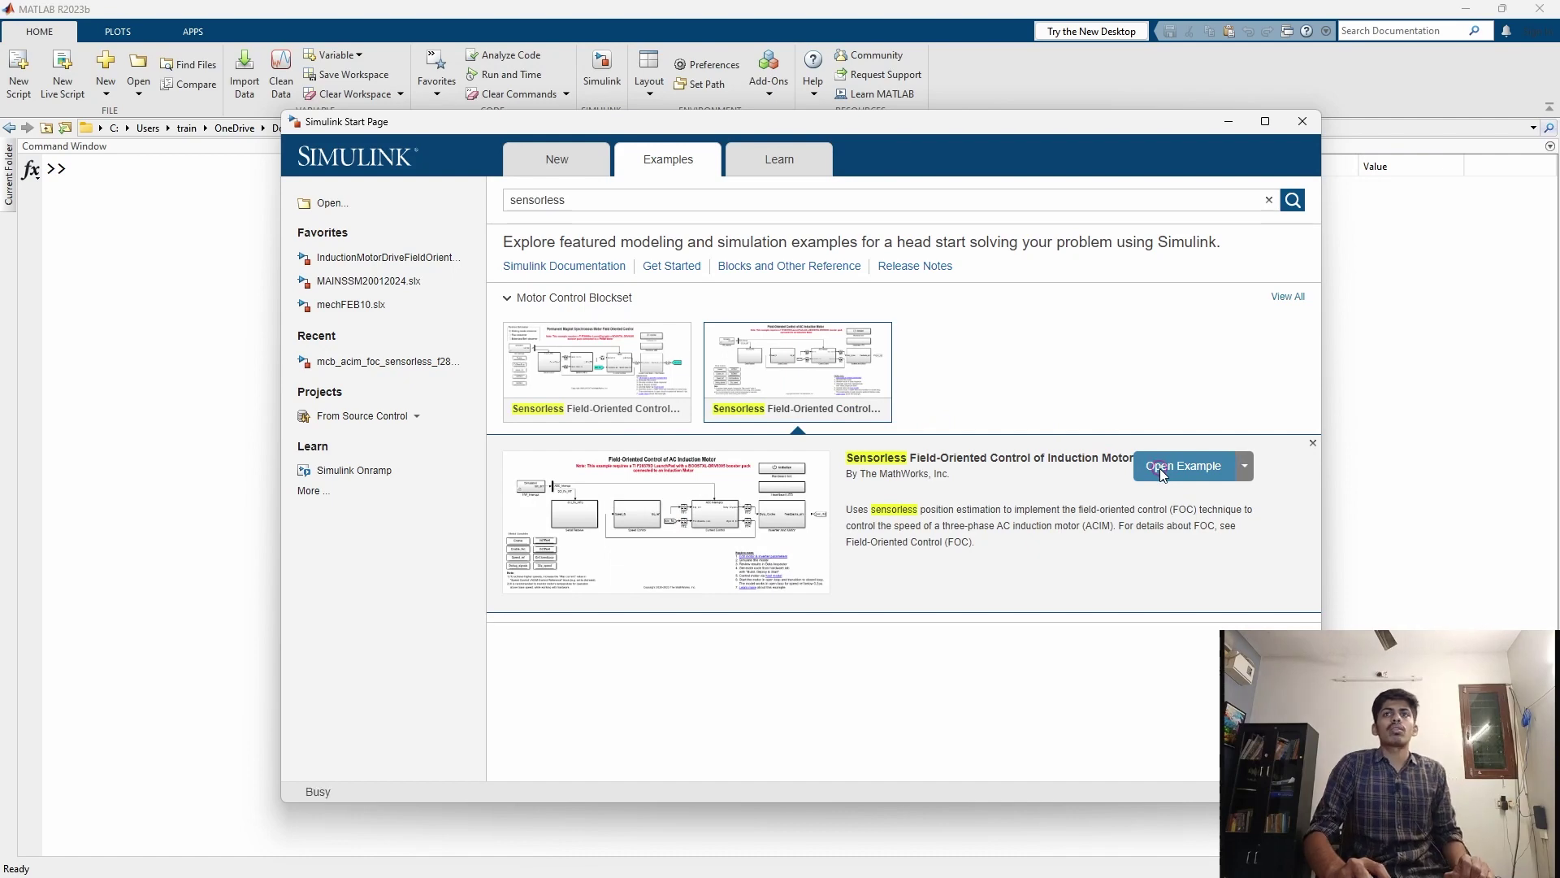
click(1162, 472)
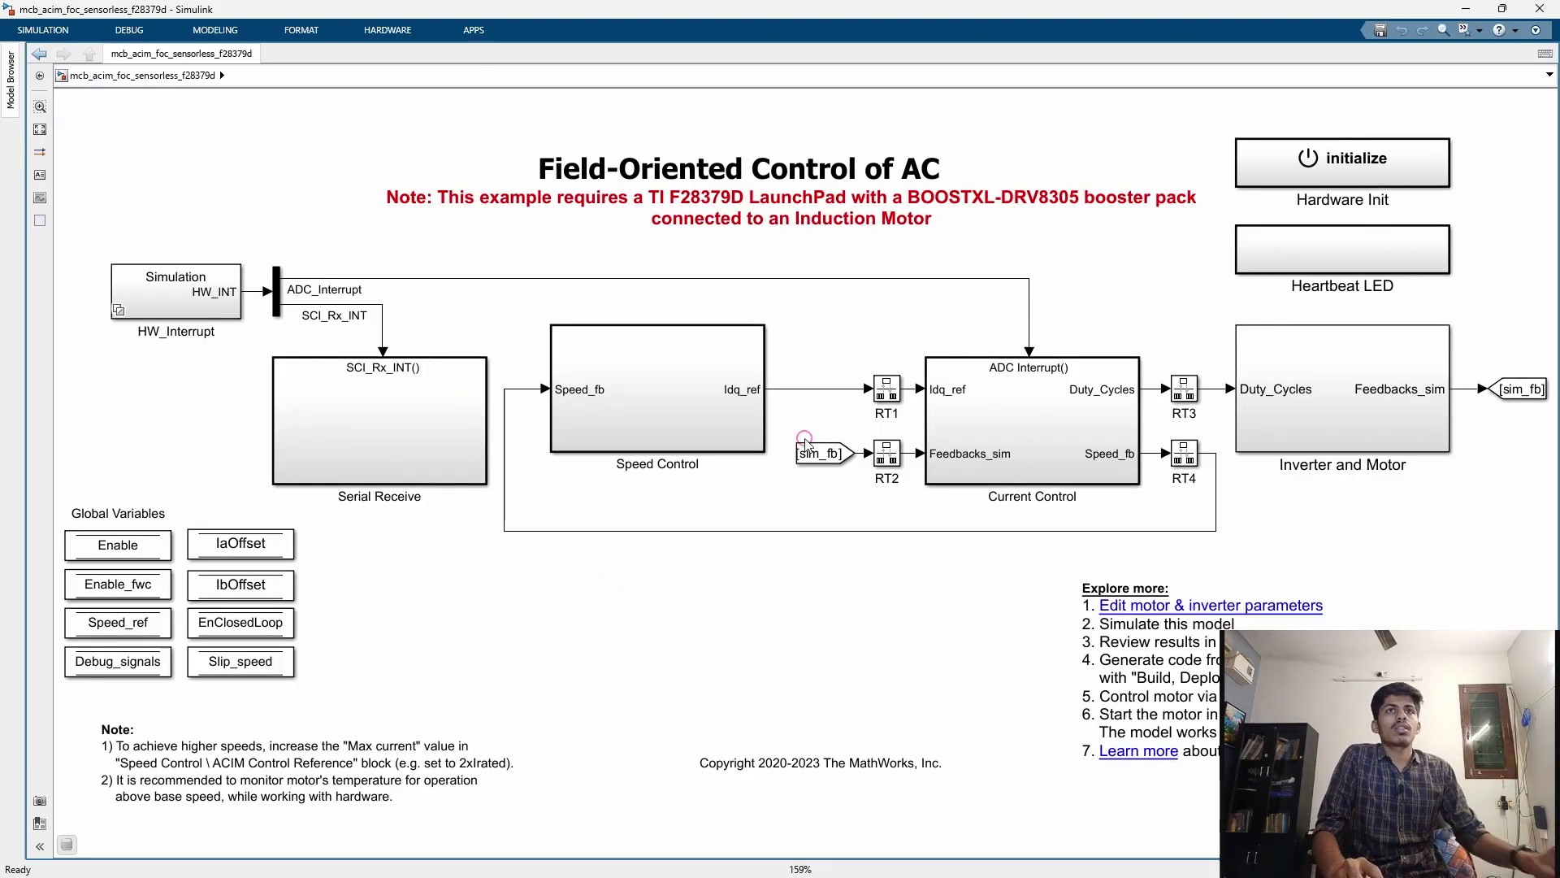
Step: Glance at the FOC architecture slide, return to the FOC model, zoom, and expand the ribbon
key(alt+Tab)
click(1314, 362)
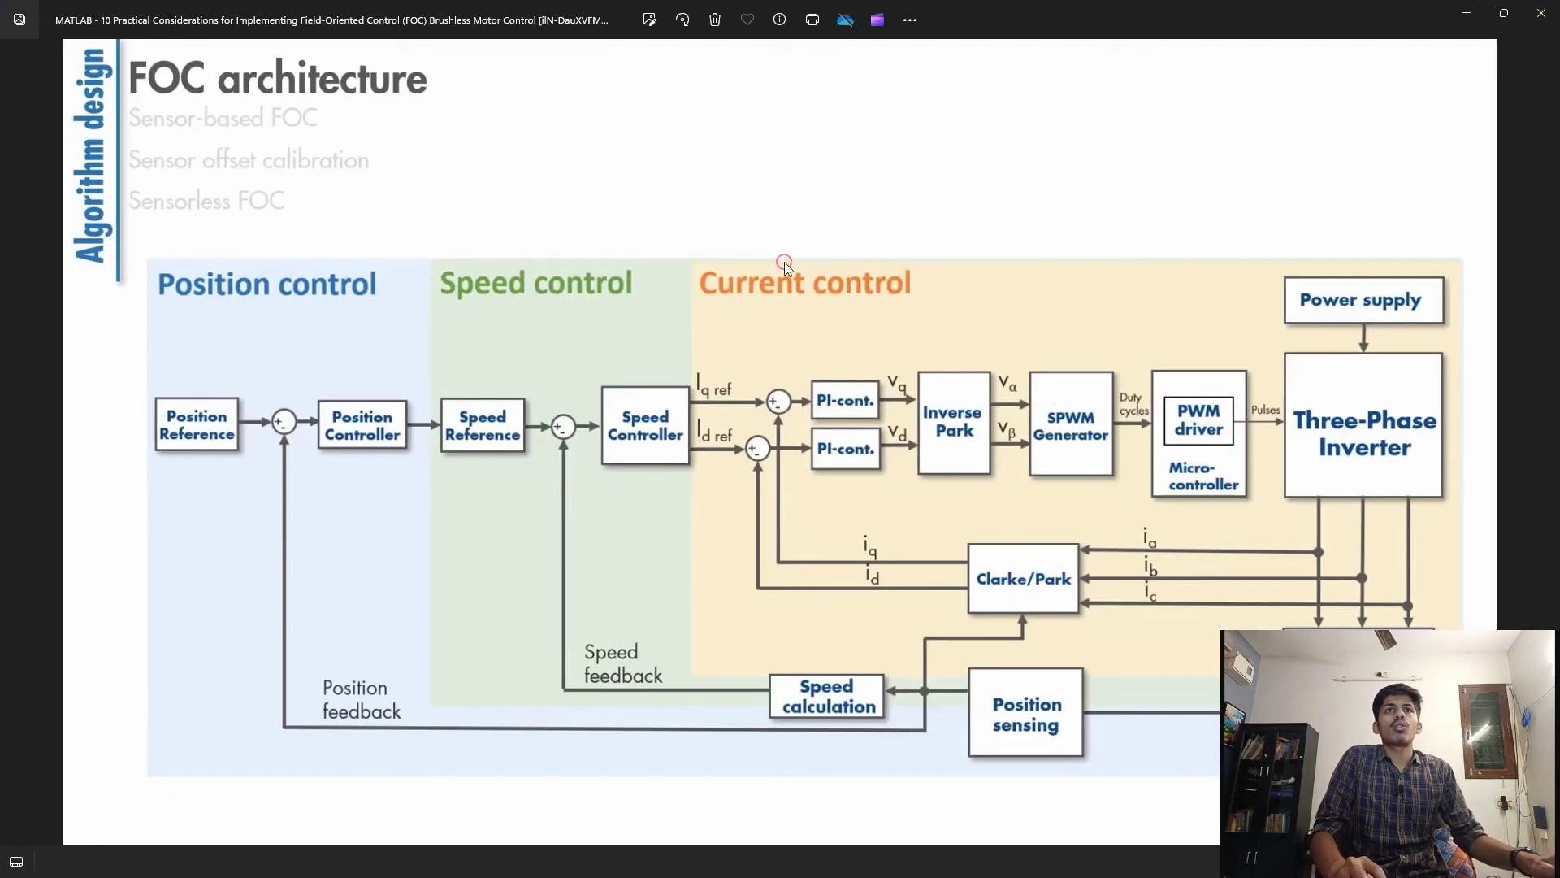
key(alt+Tab)
click(680, 357)
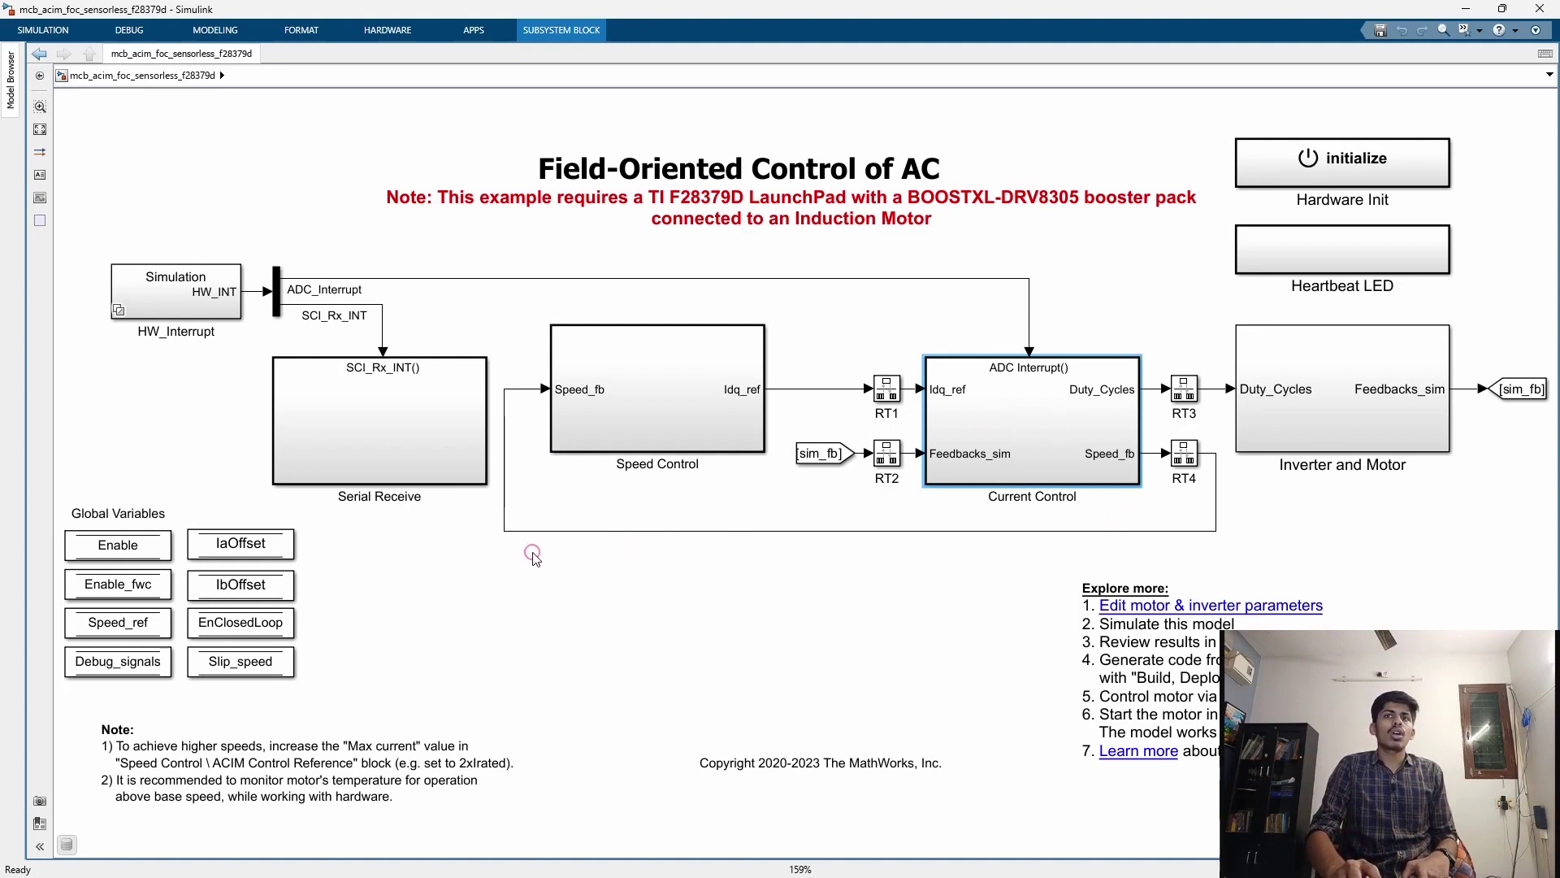
scroll(567, 639, down, 1)
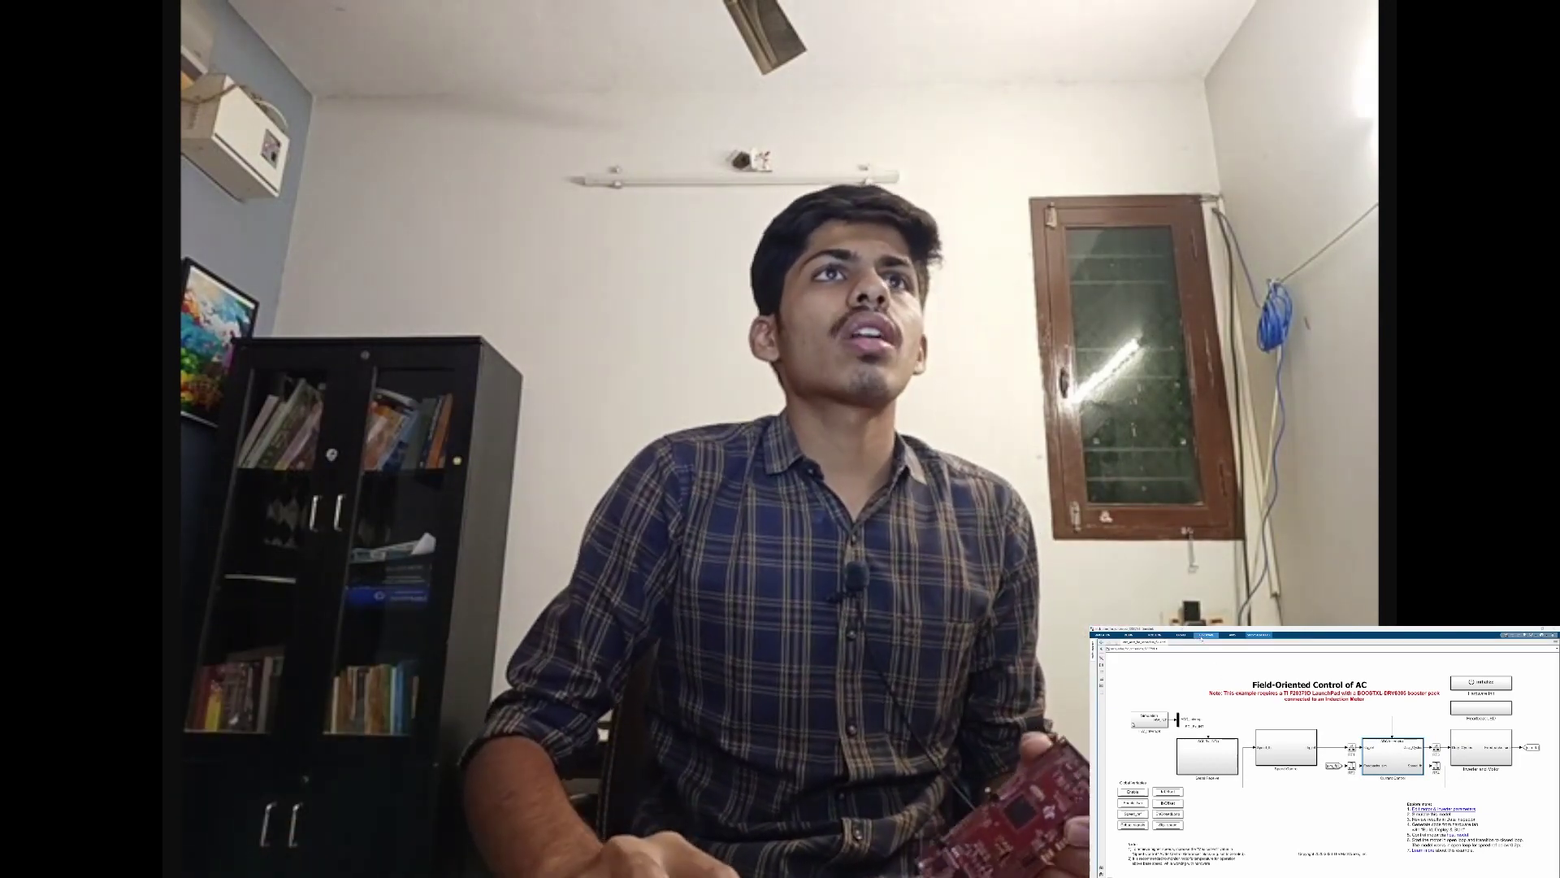
click(1204, 635)
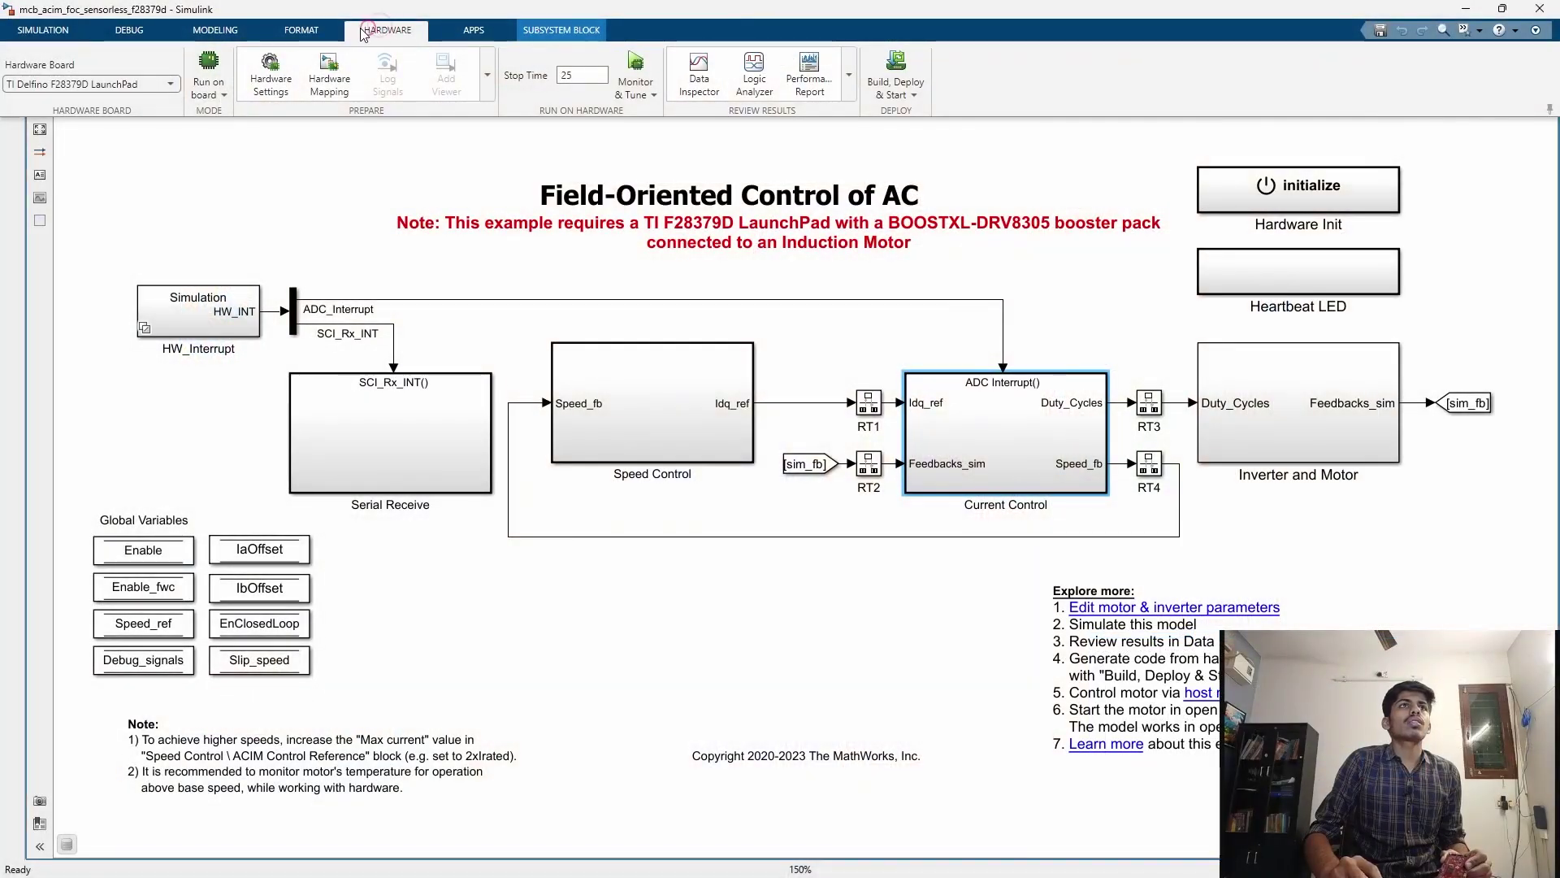
Step: Display the hardware board deployment options in the Simulink ribbon
click(387, 31)
click(384, 32)
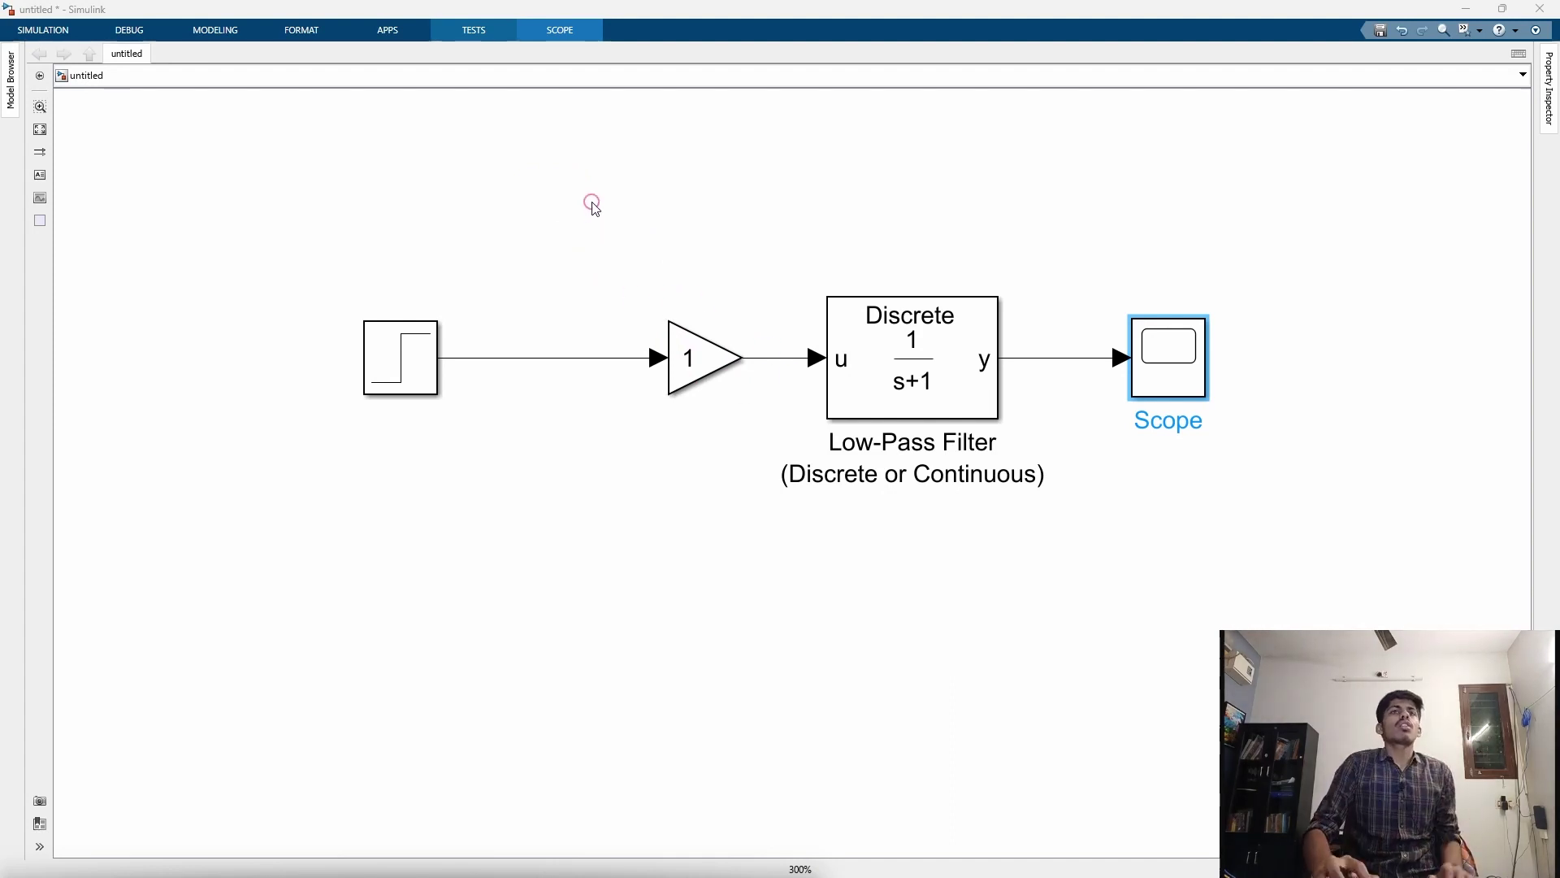
Step: Box-select the Gain and Low-Pass Filter blocks and convert them into one Subsystem
drag(578, 185, 1074, 563)
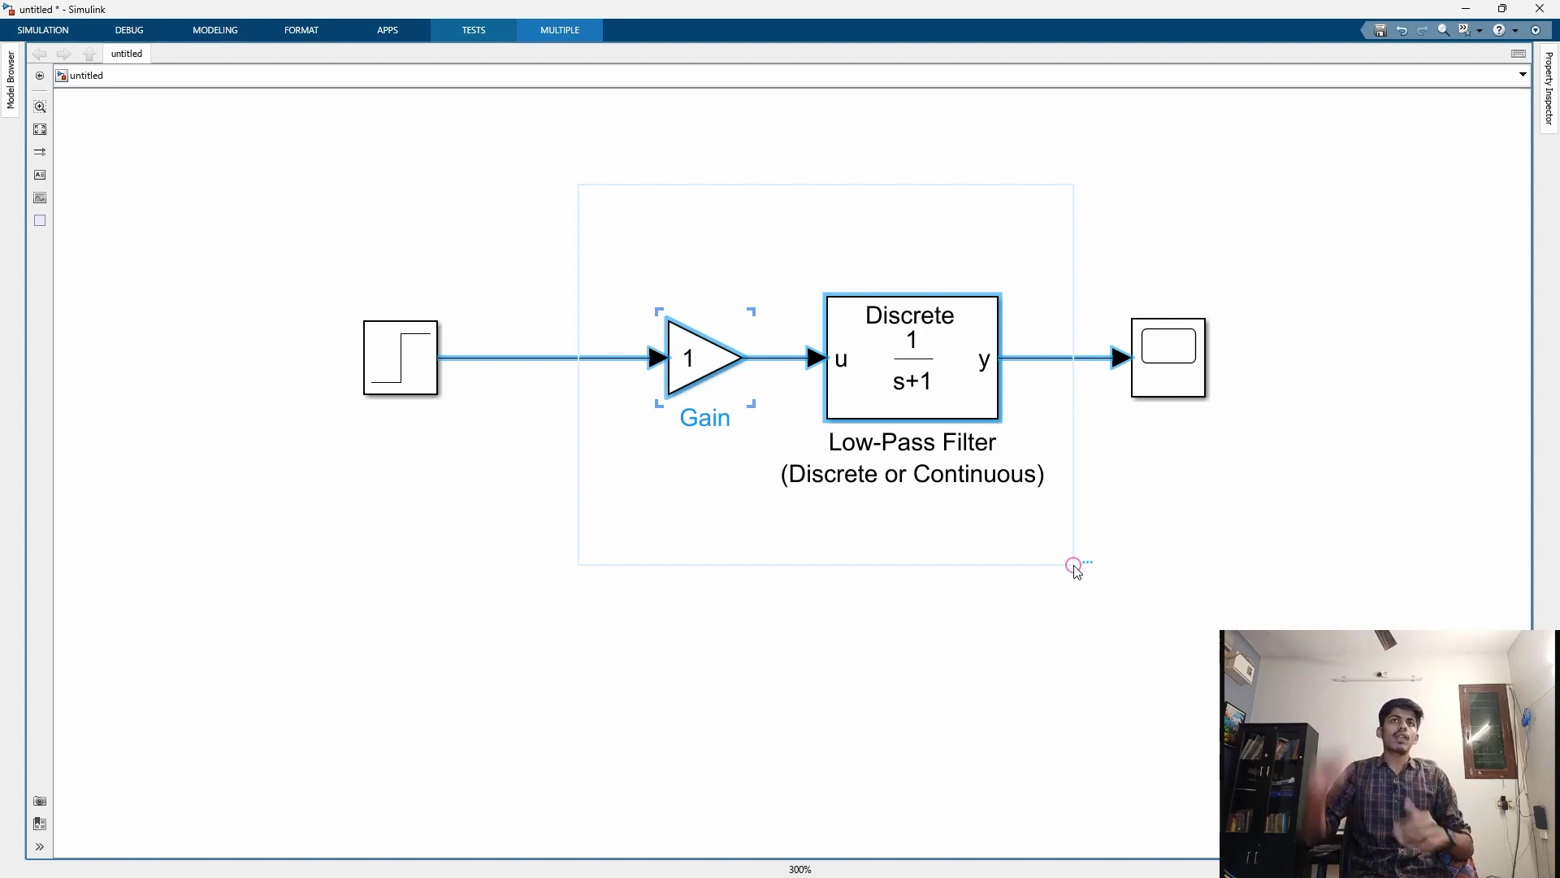
drag(1077, 564, 1077, 565)
double_click(536, 153)
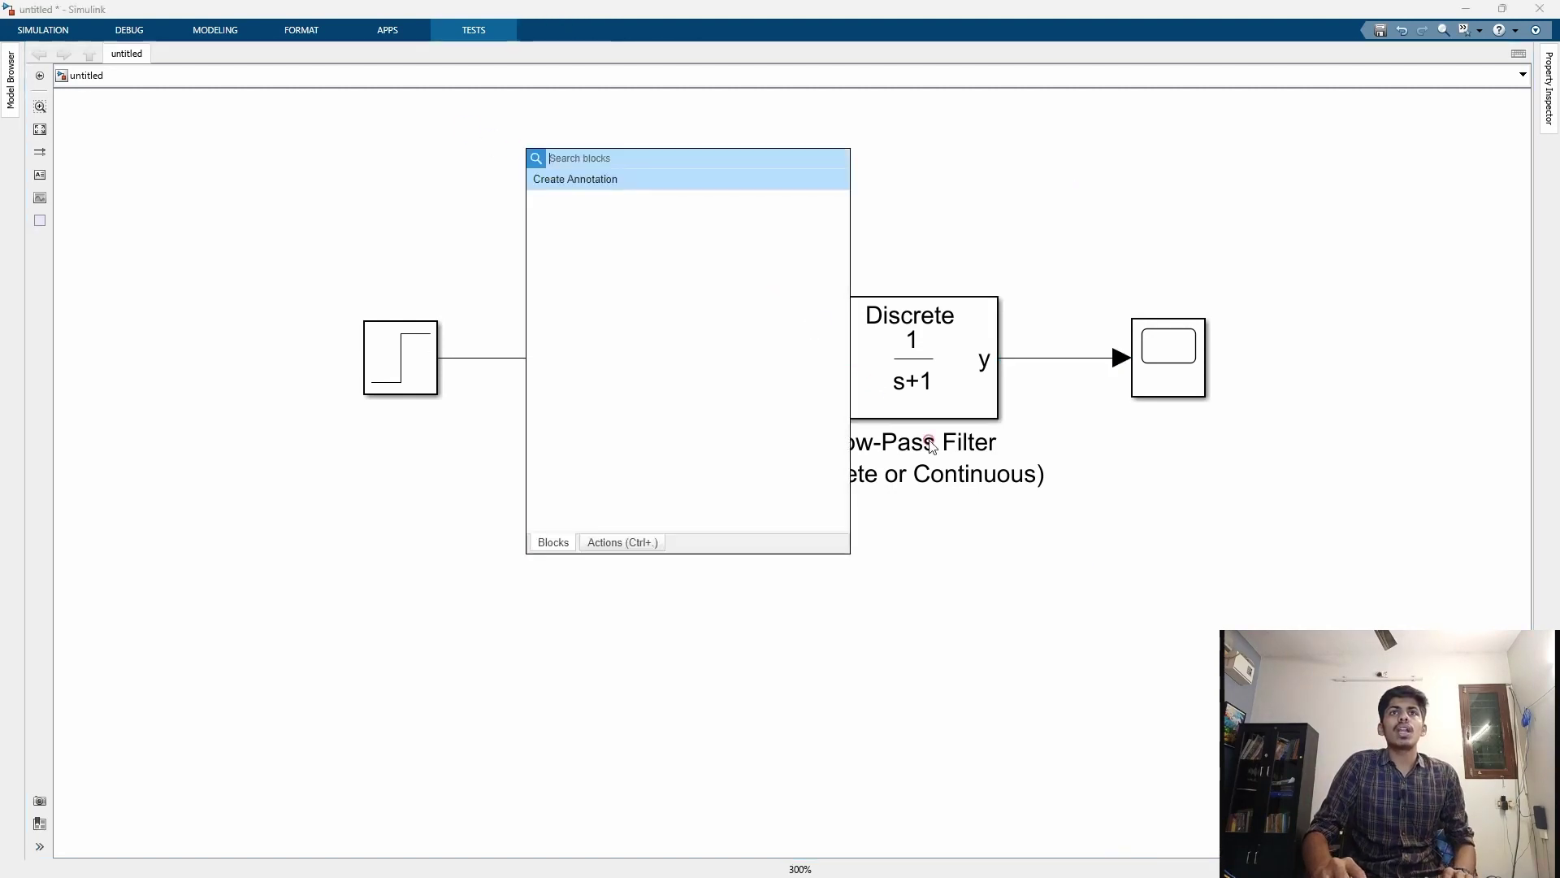
drag(1110, 642, 630, 197)
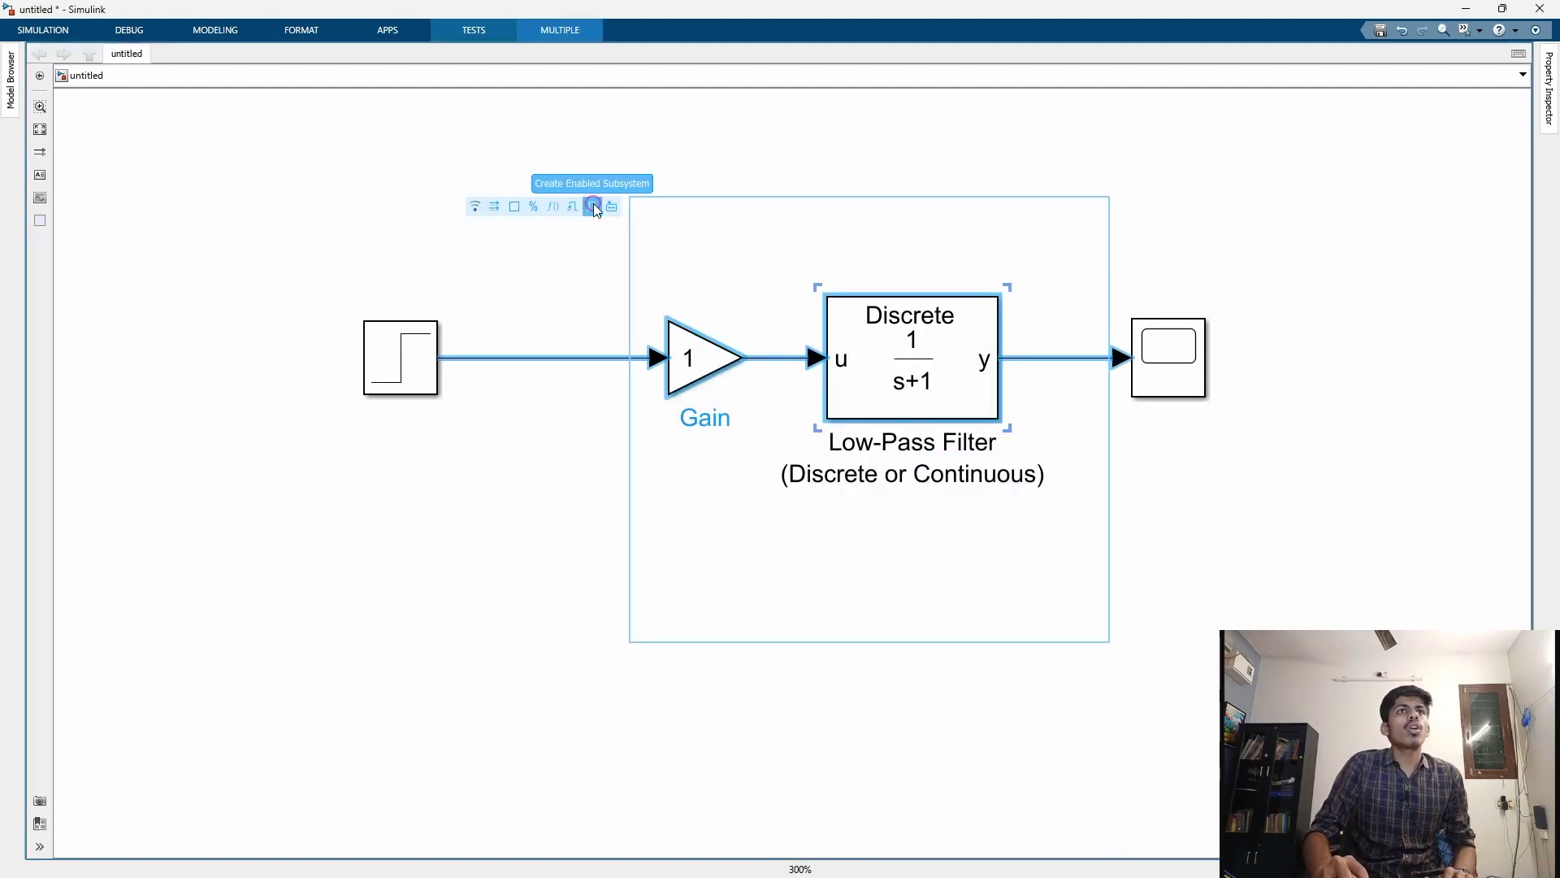
click(605, 206)
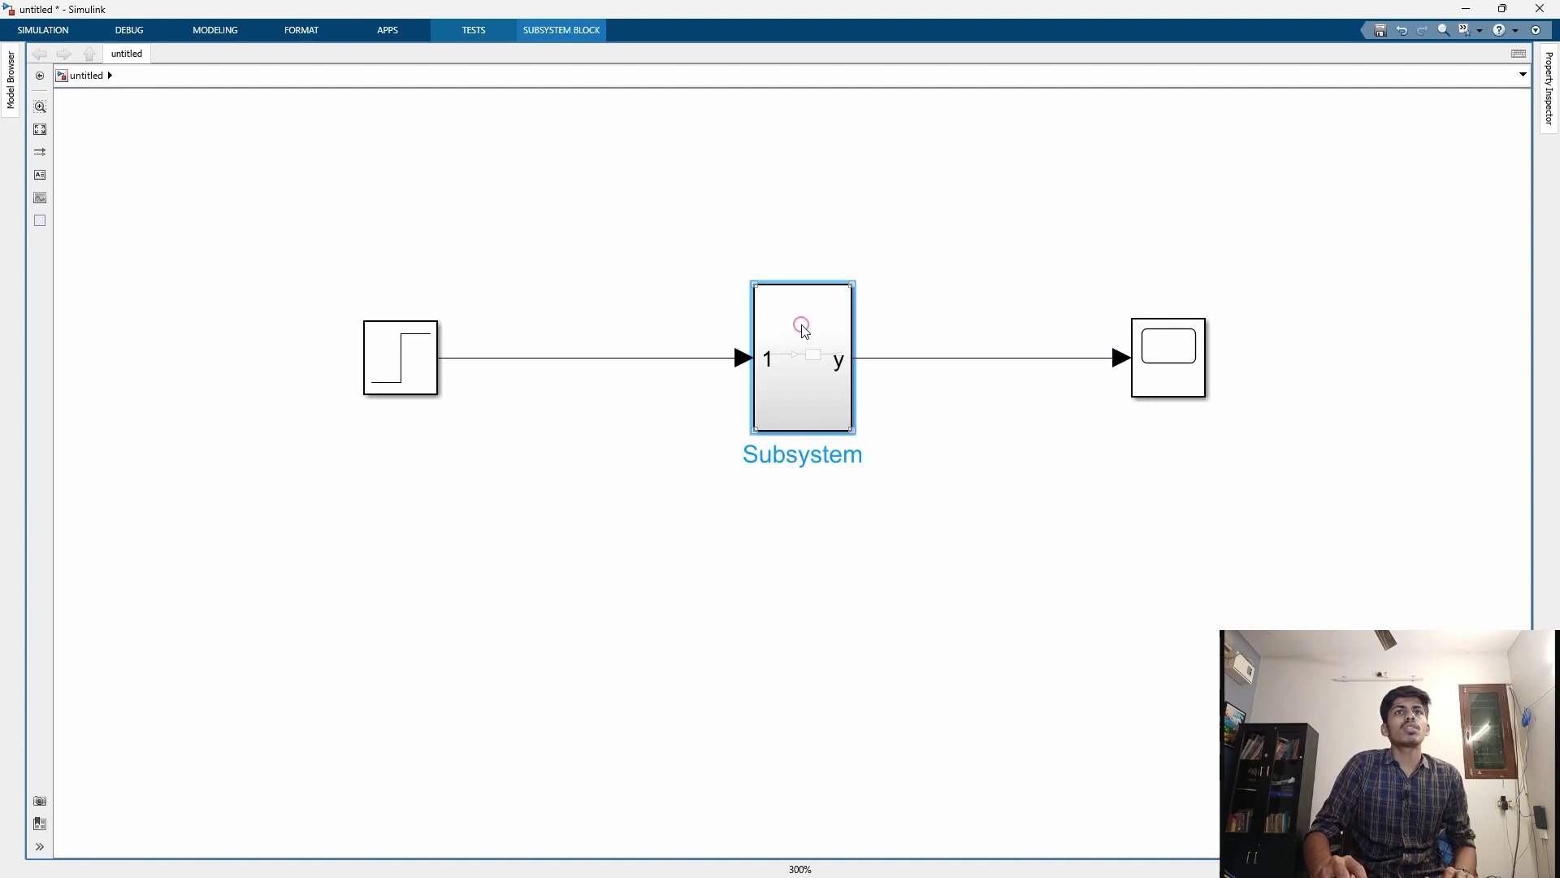
scroll(837, 443, up, 2)
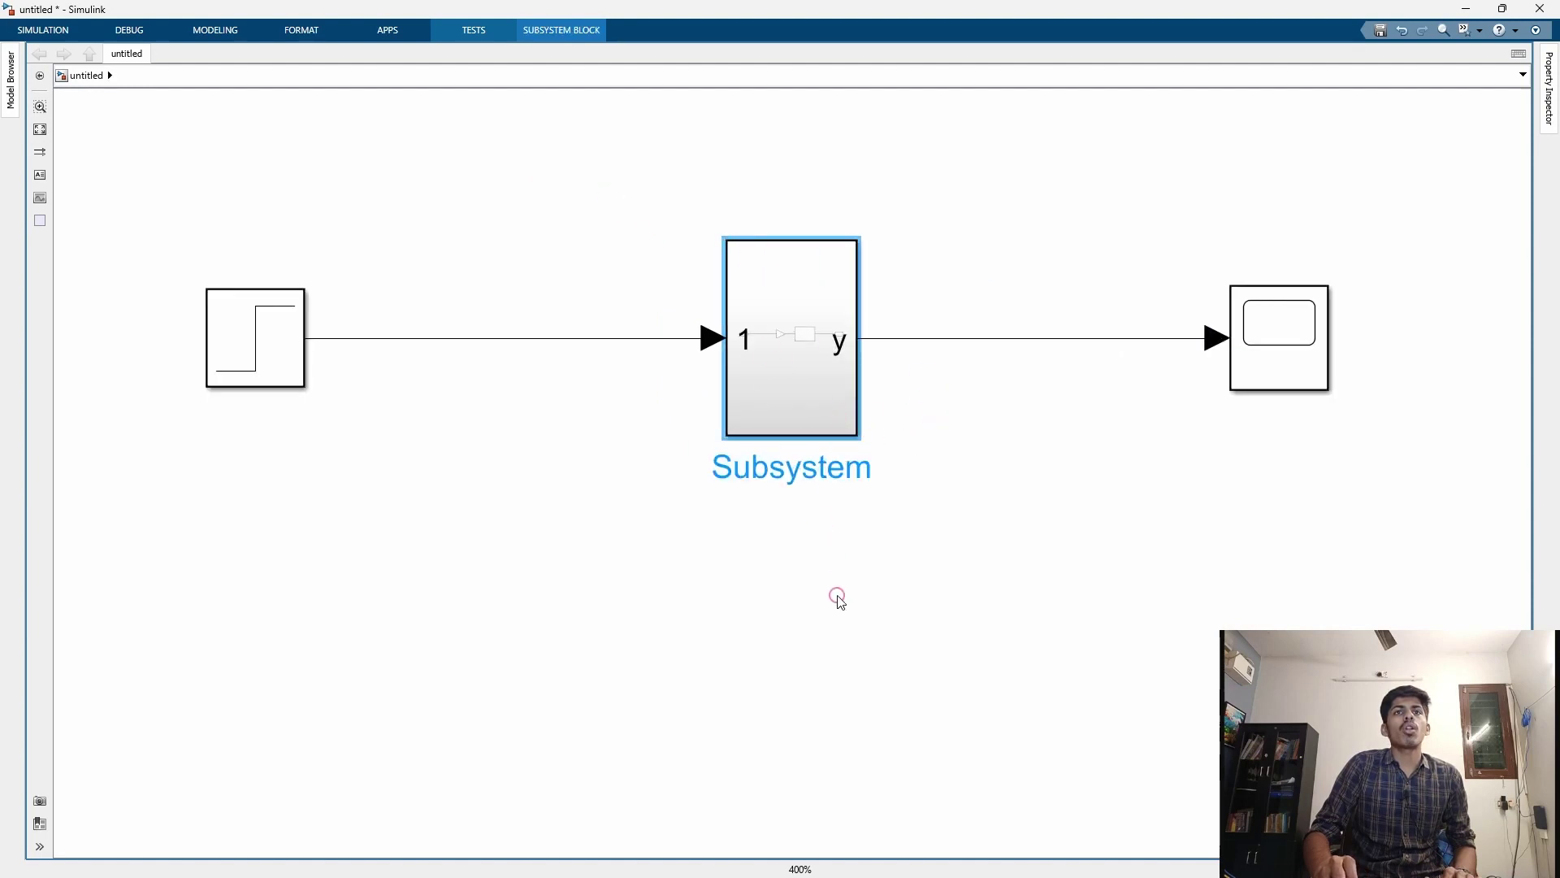
double_click(823, 360)
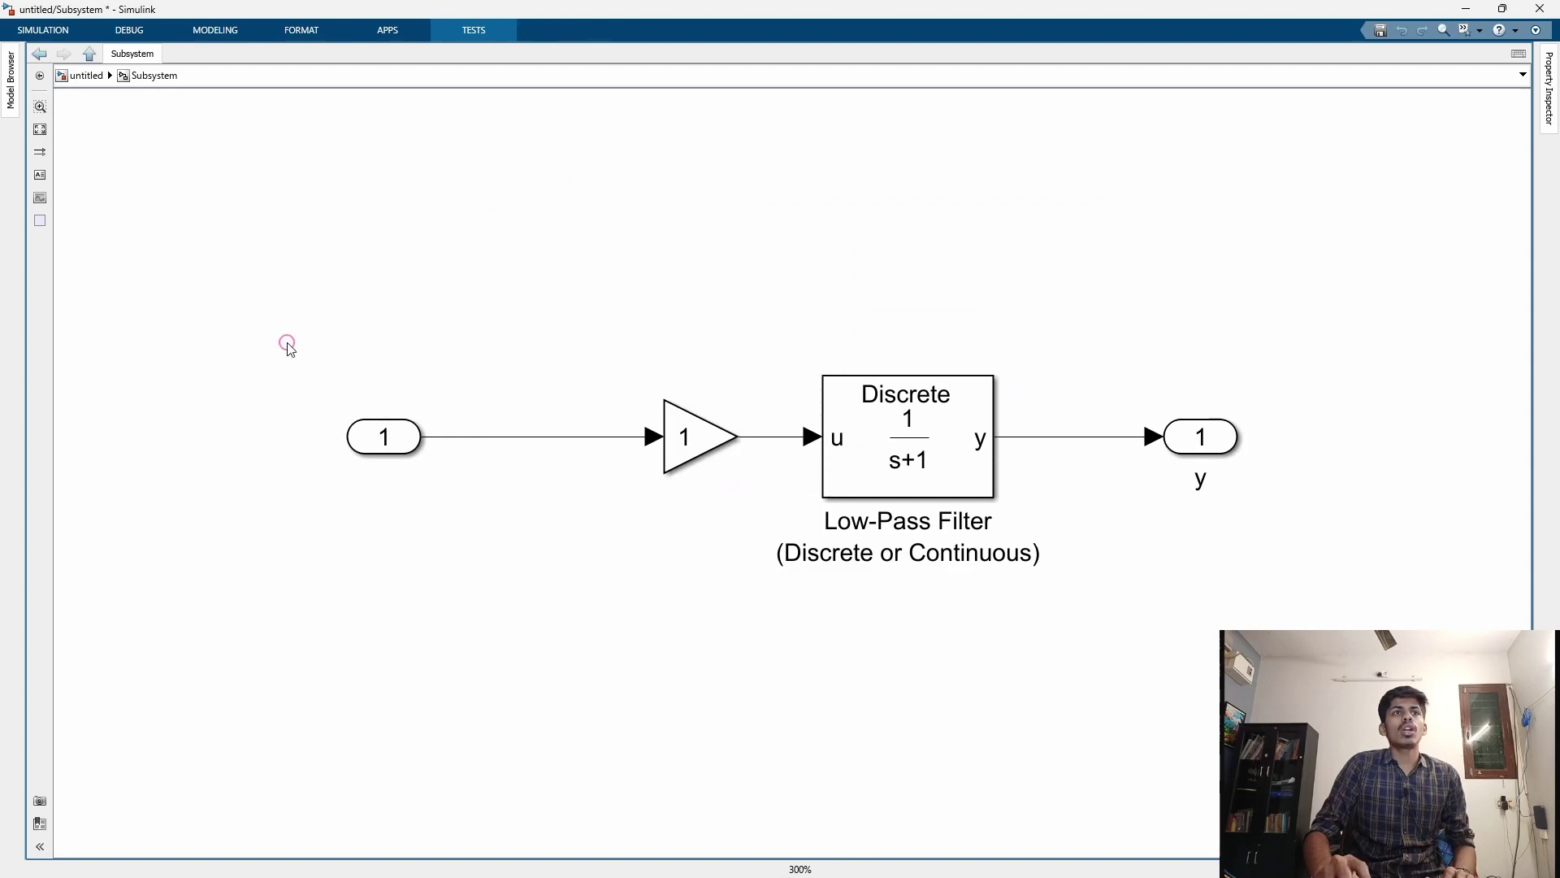
drag(291, 356, 436, 458)
click(371, 631)
drag(236, 341, 490, 515)
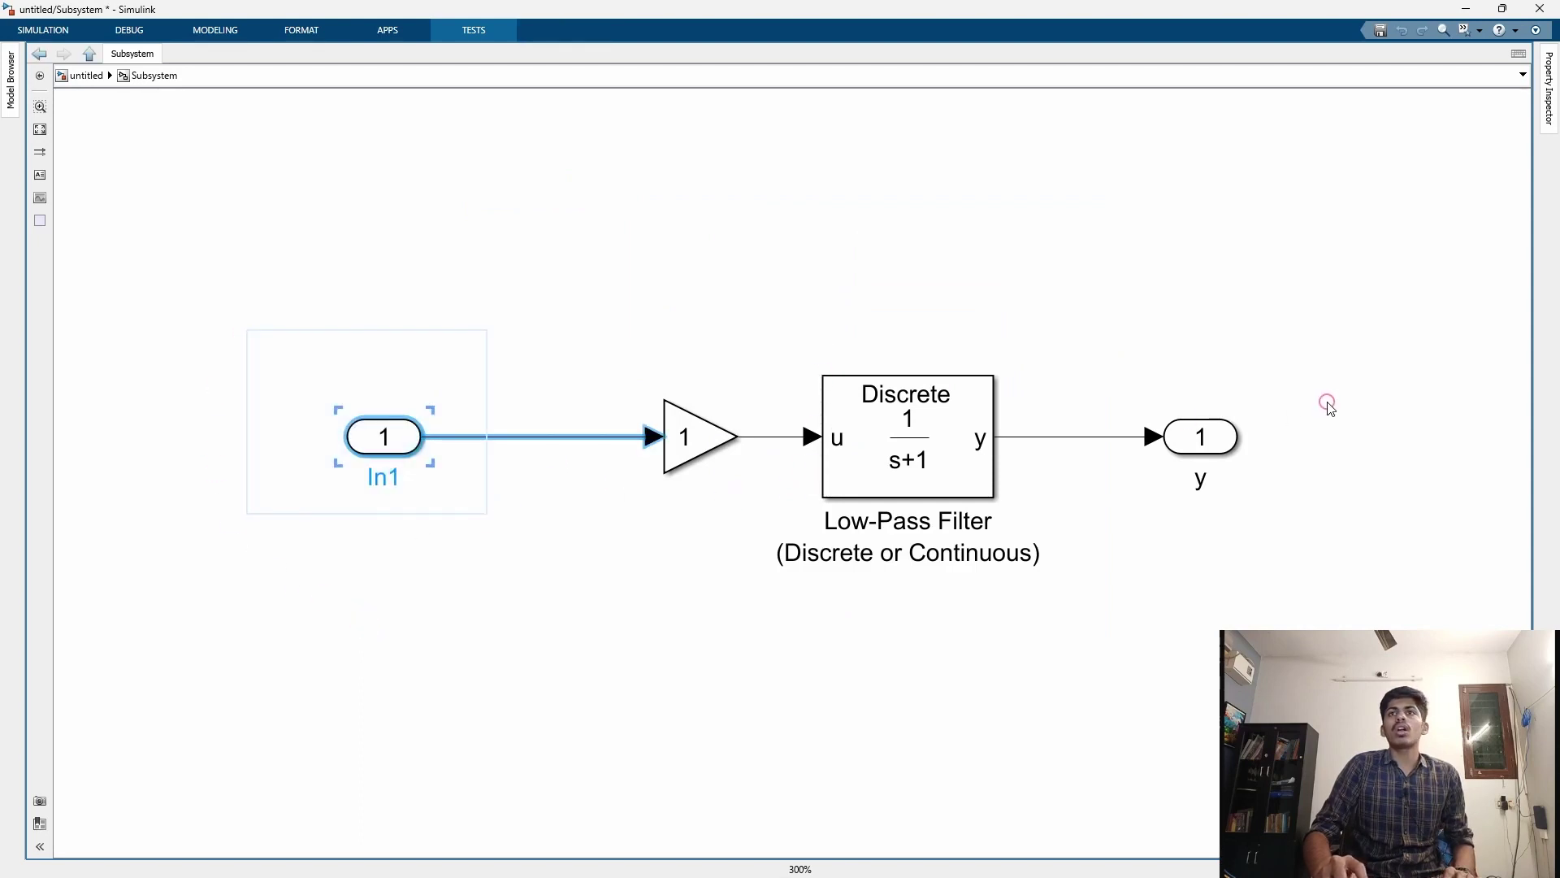
drag(1336, 378, 1107, 535)
click(1368, 324)
drag(1394, 325, 1062, 515)
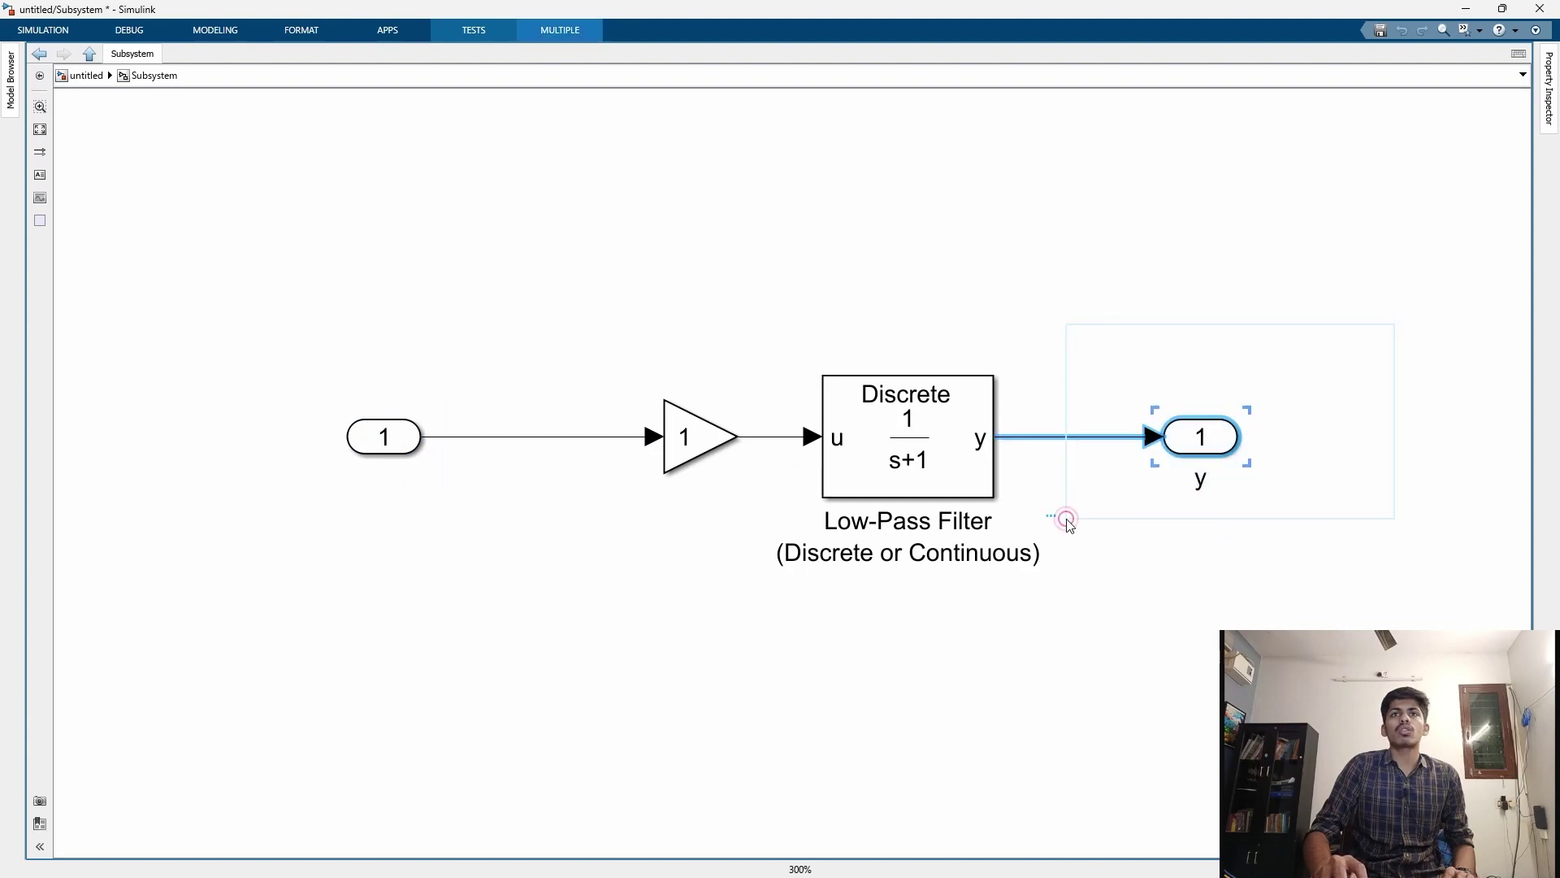
click(84, 76)
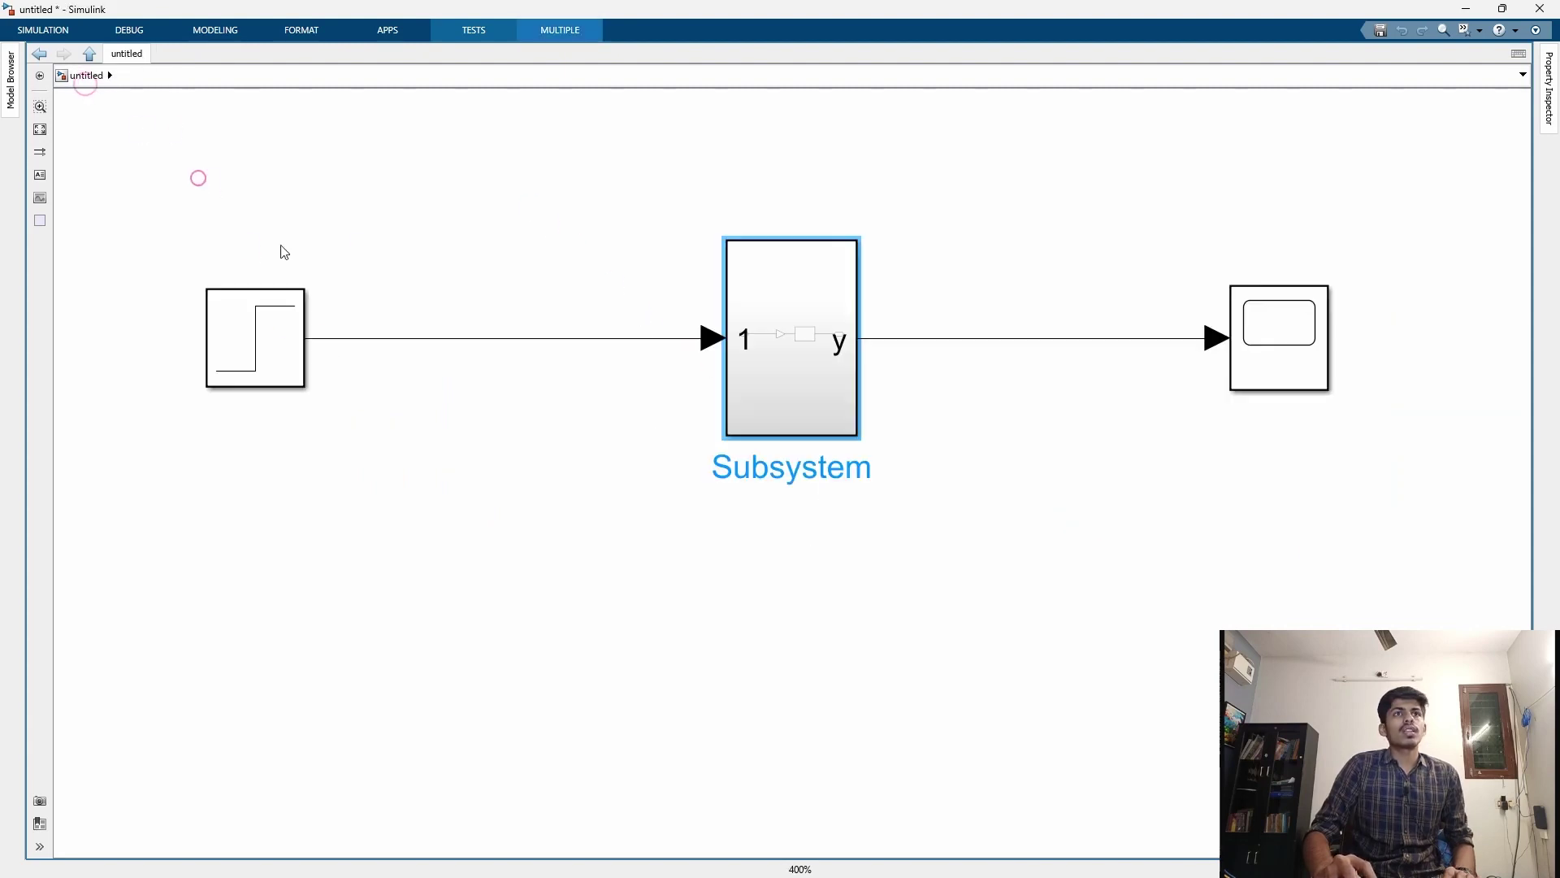
double_click(818, 382)
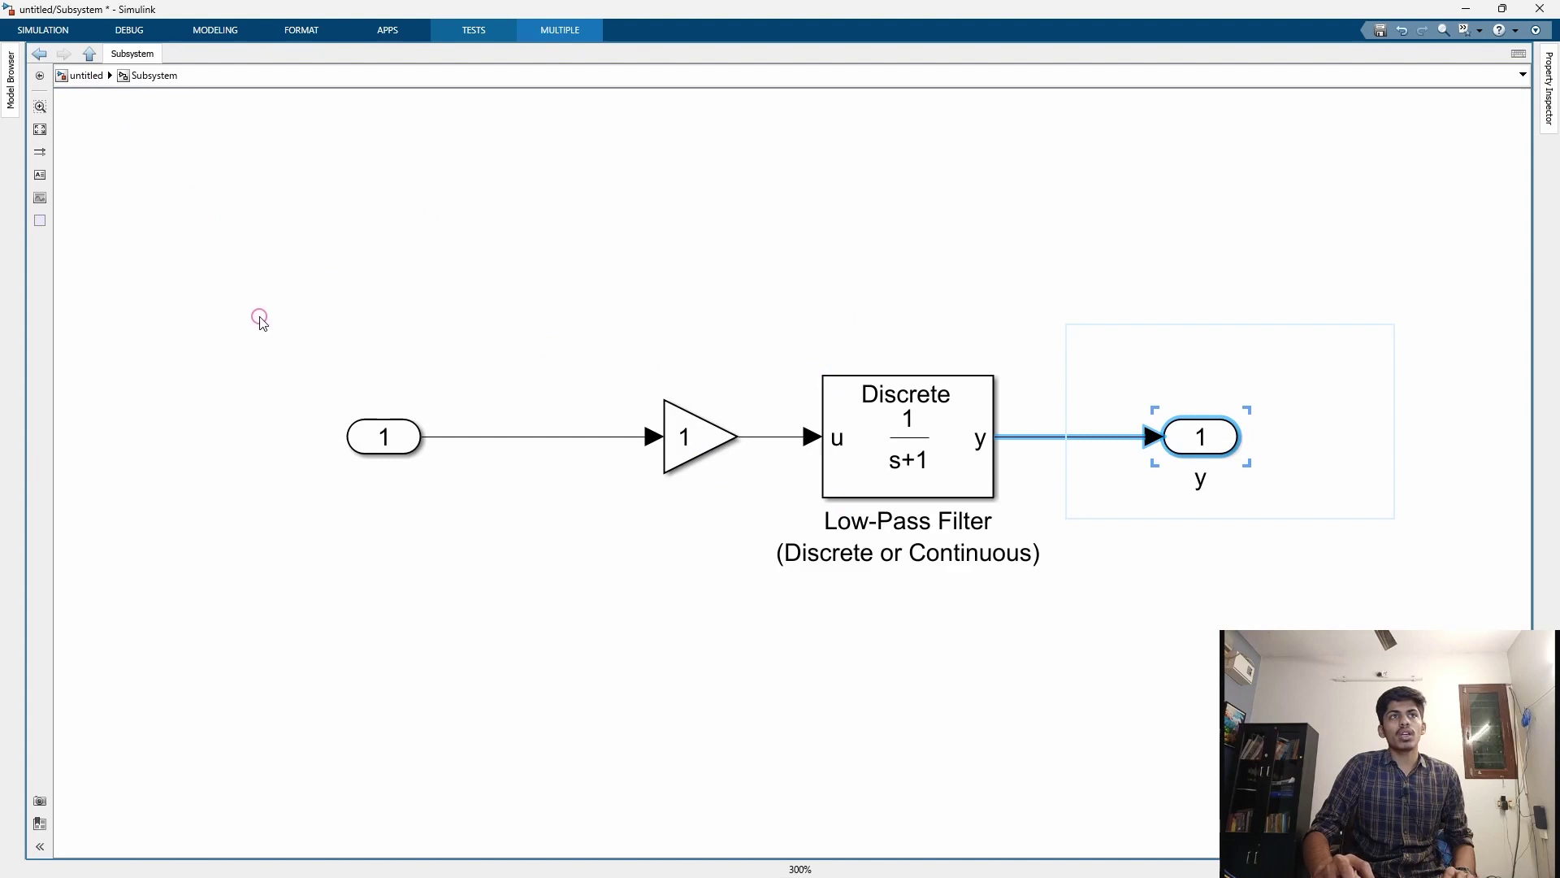
drag(257, 318, 441, 480)
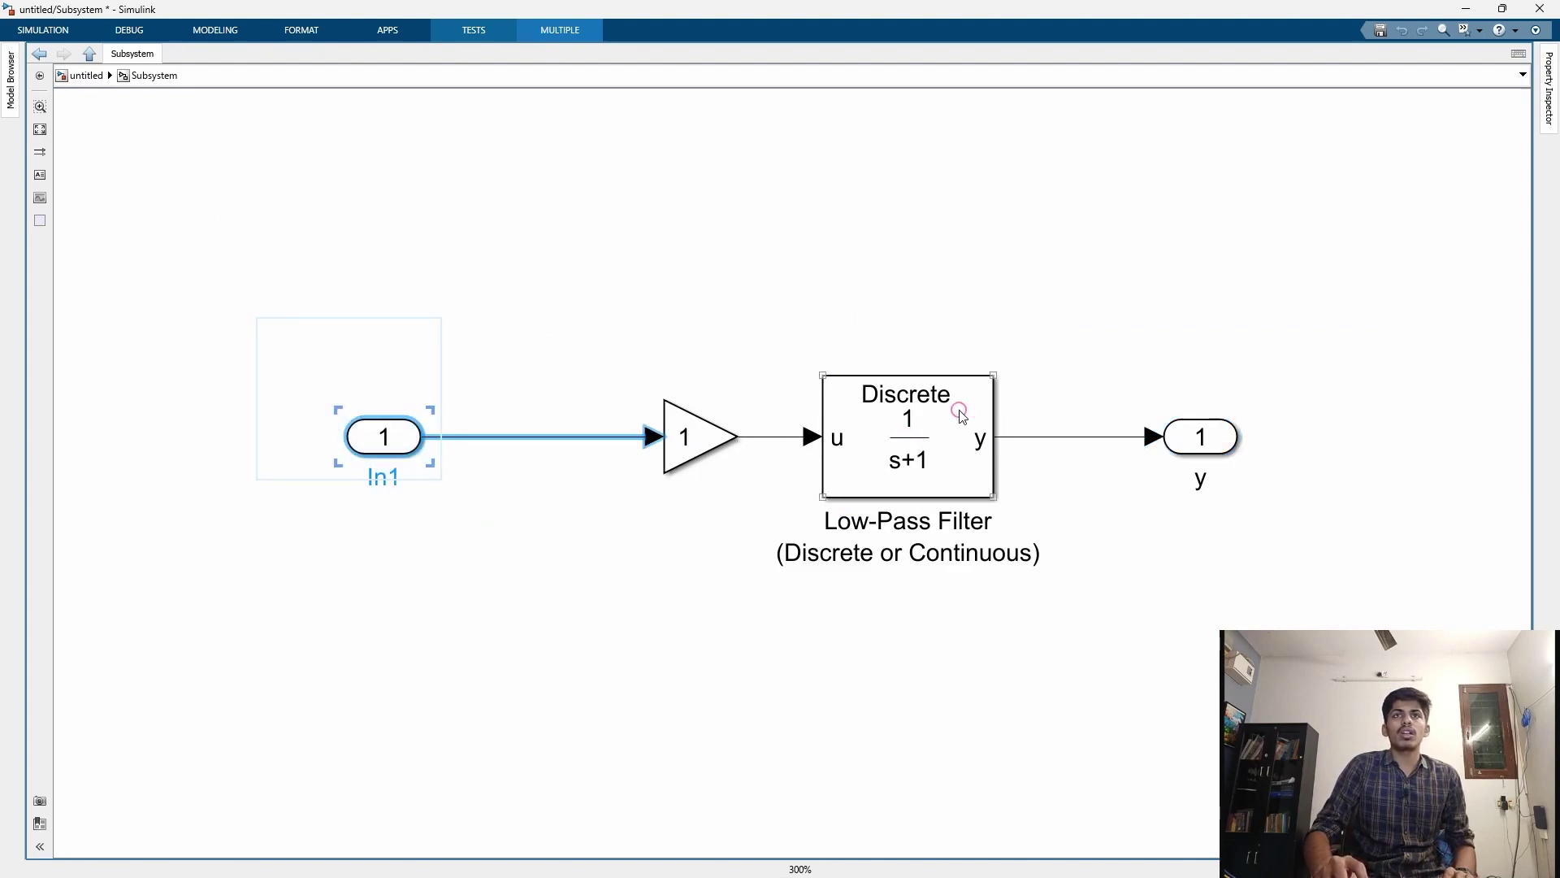
drag(1143, 366, 1377, 493)
click(81, 76)
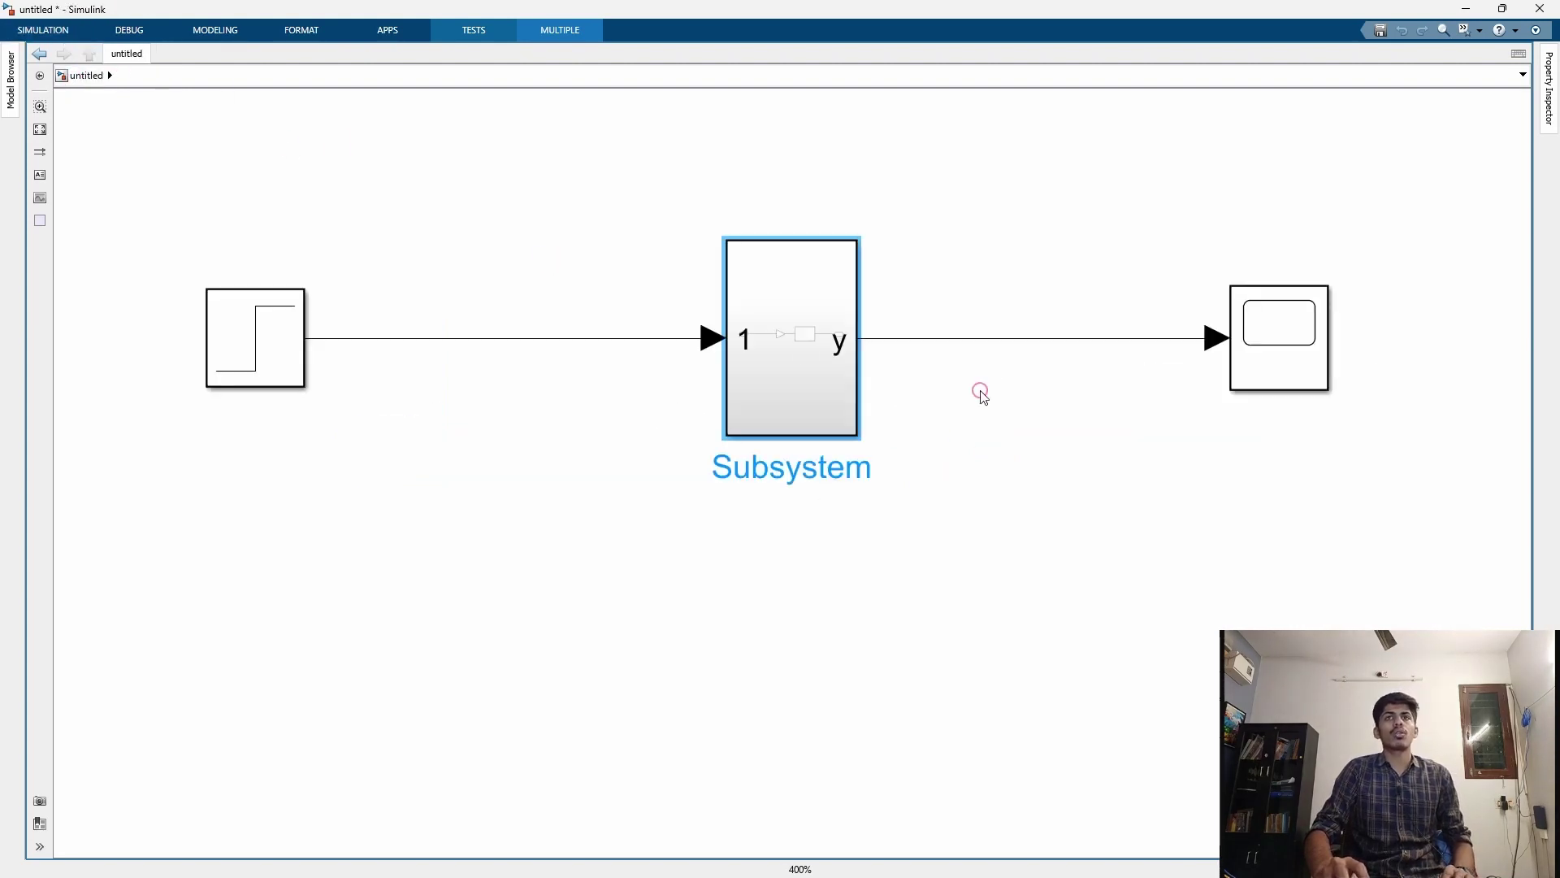
click(847, 429)
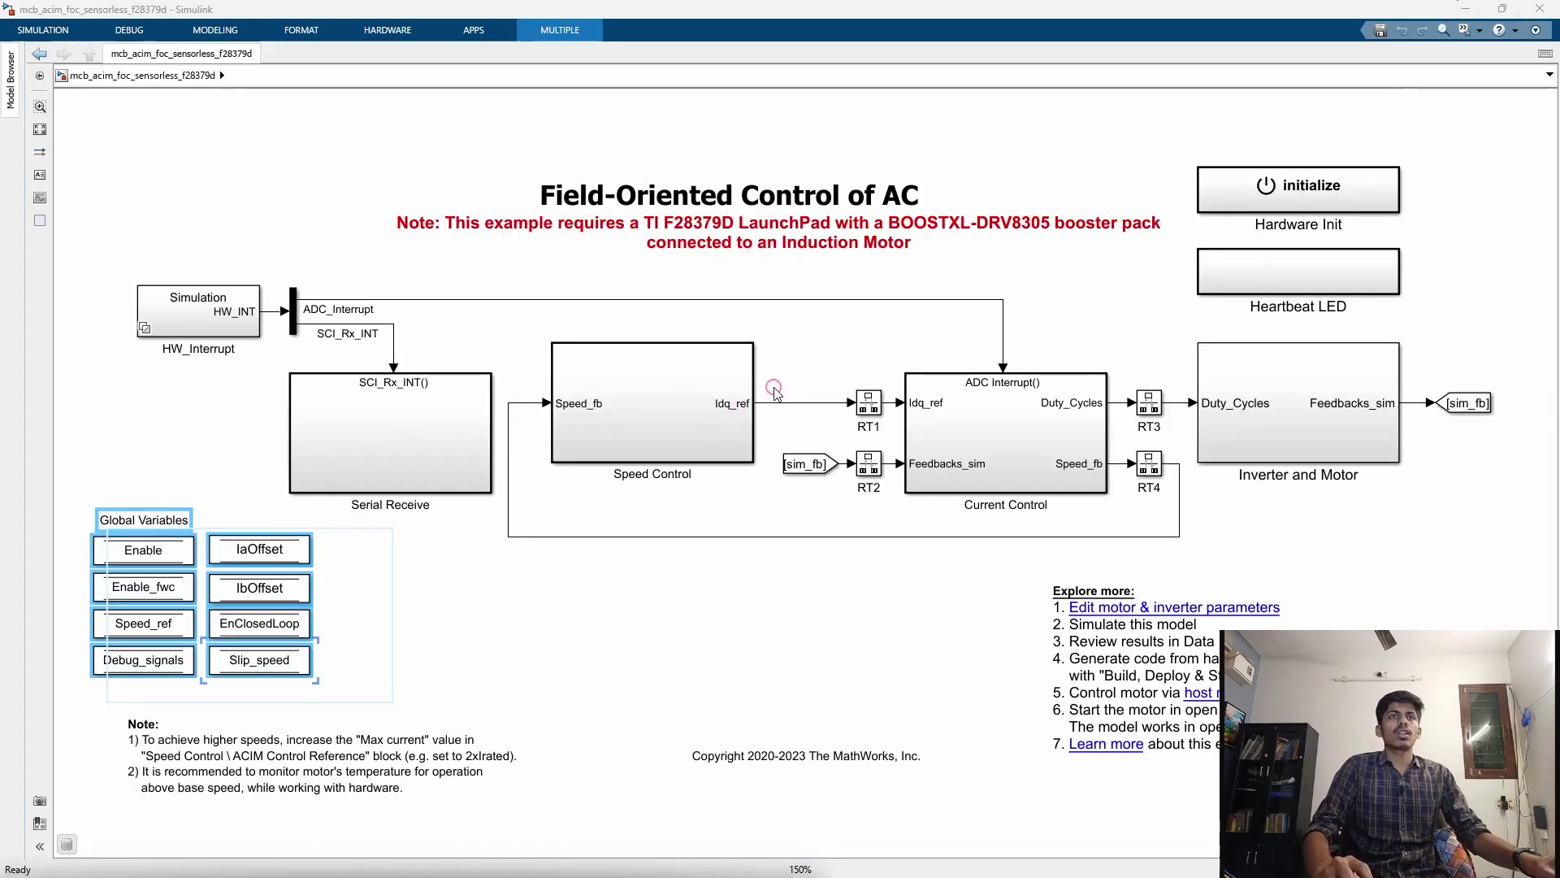
Step: Open the Speed Control subsystem and select its Speed_fb input and Idq_ref output ports
click(687, 416)
double_click(687, 416)
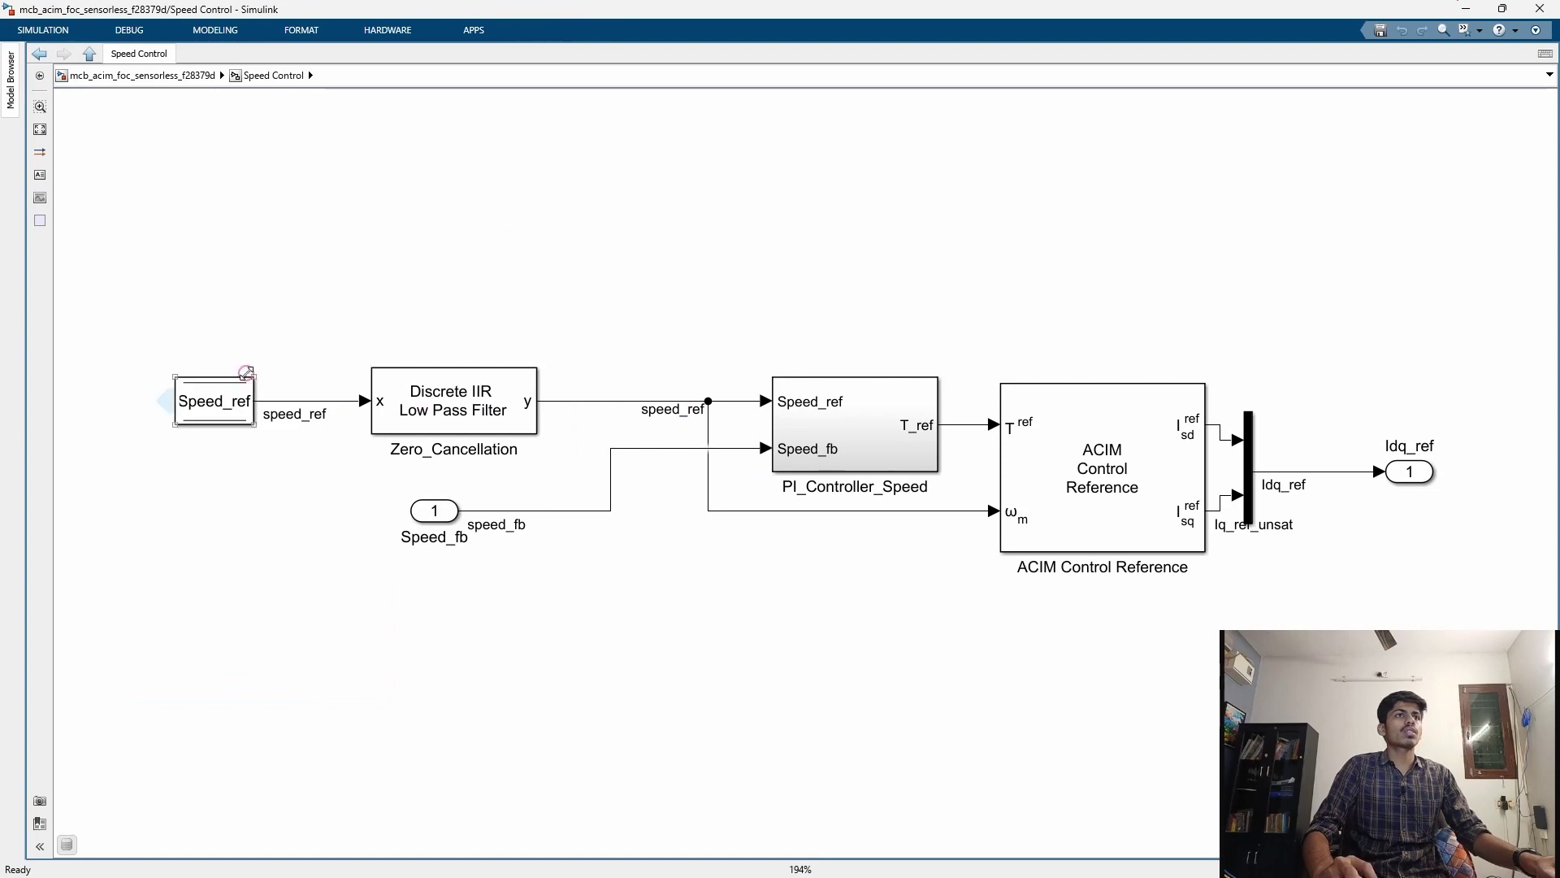
click(100, 329)
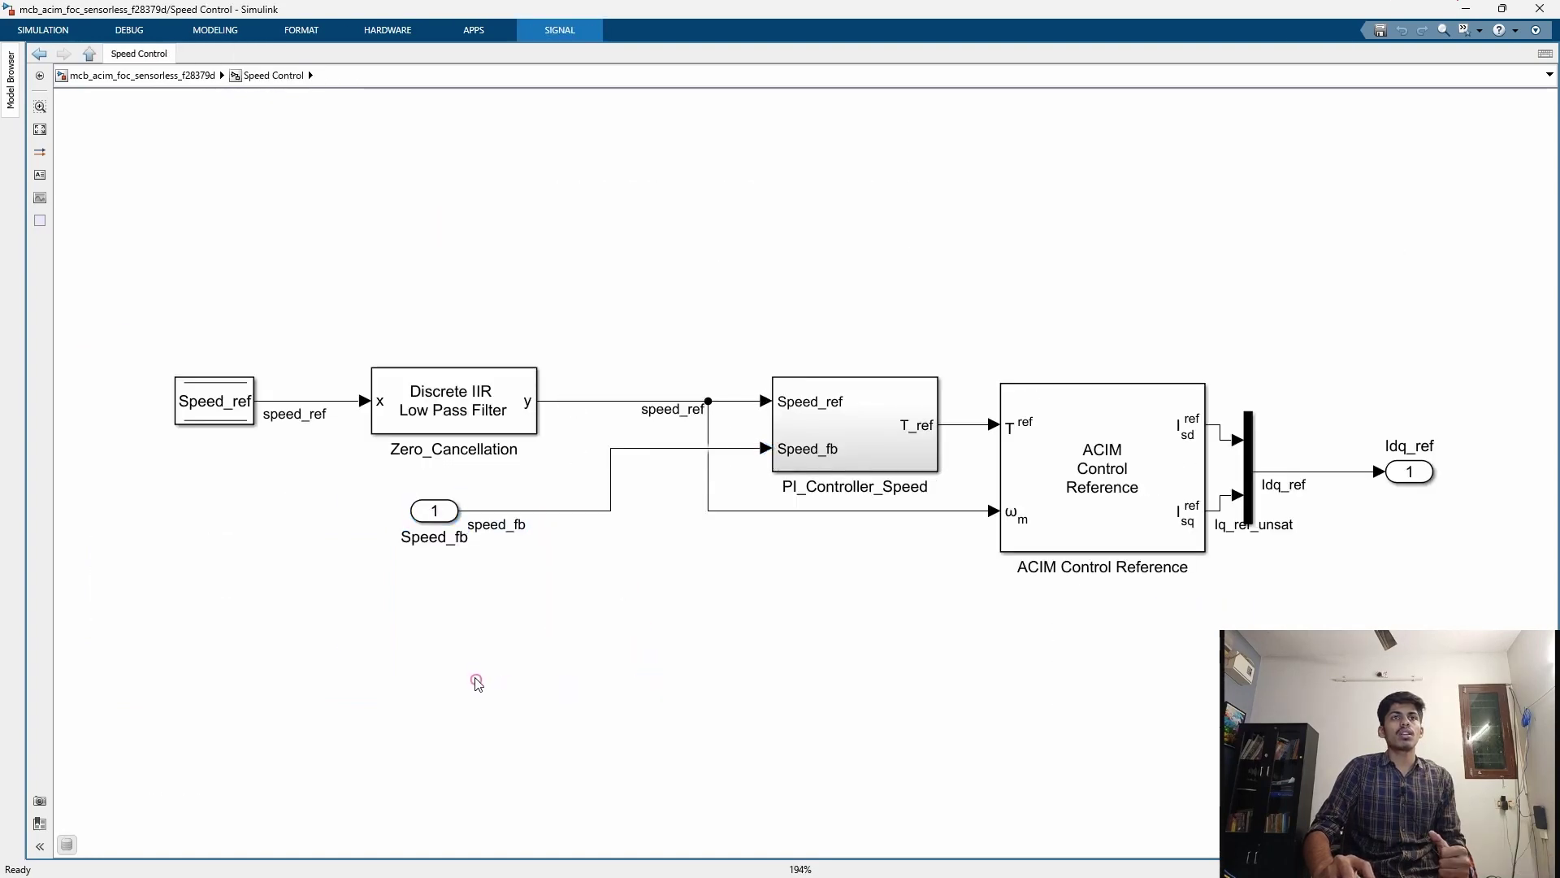
drag(476, 679, 372, 481)
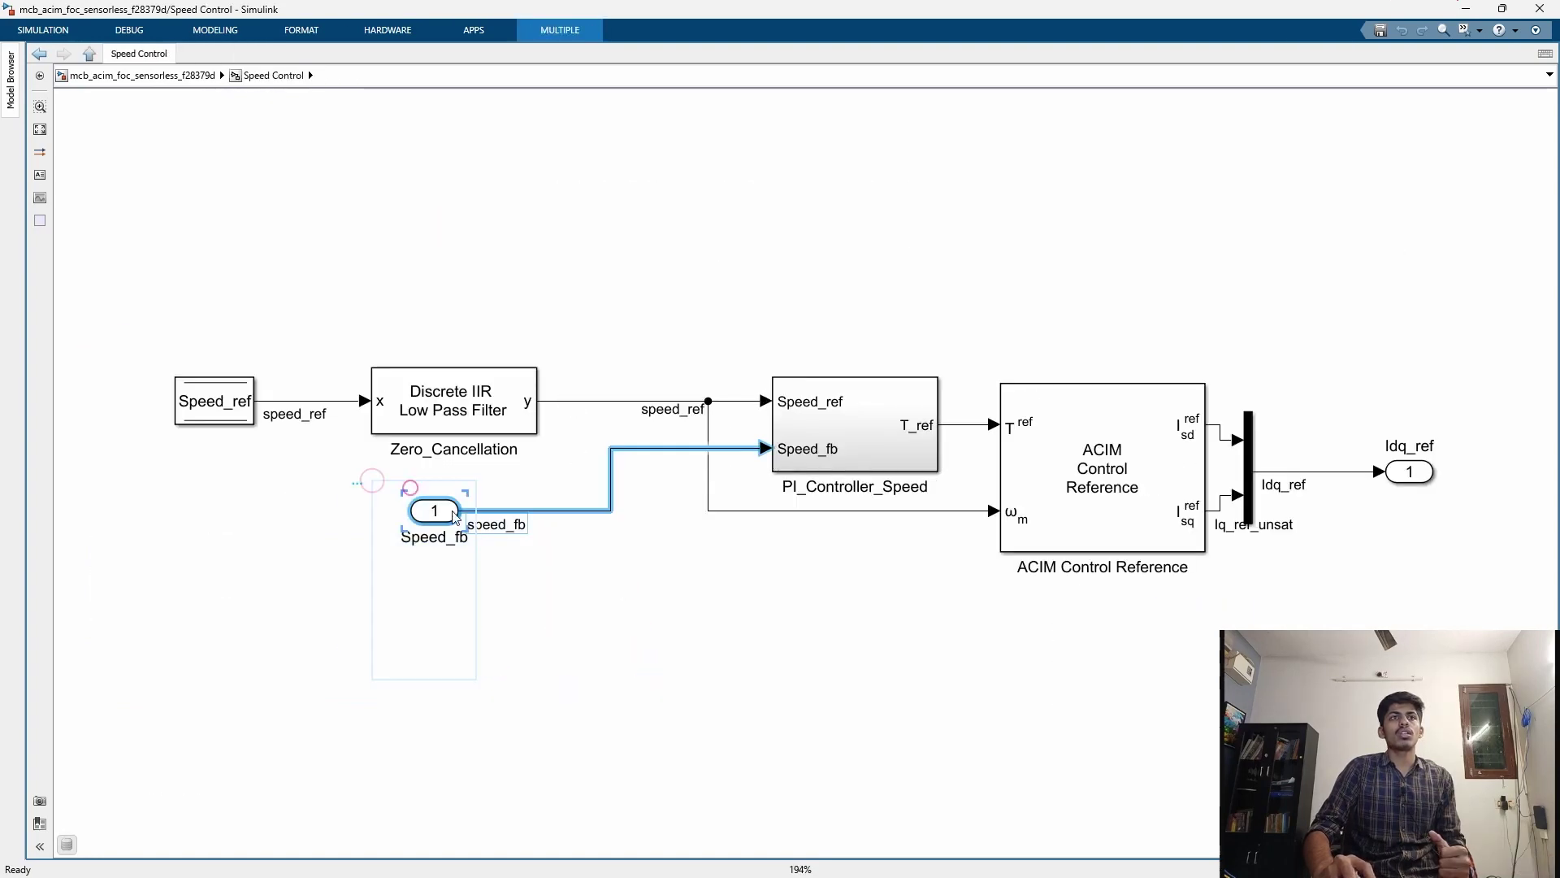
drag(1415, 564, 1346, 385)
Step: Return to the top-level FOC model and select the demux bar beside ADC_Interrupt
click(169, 78)
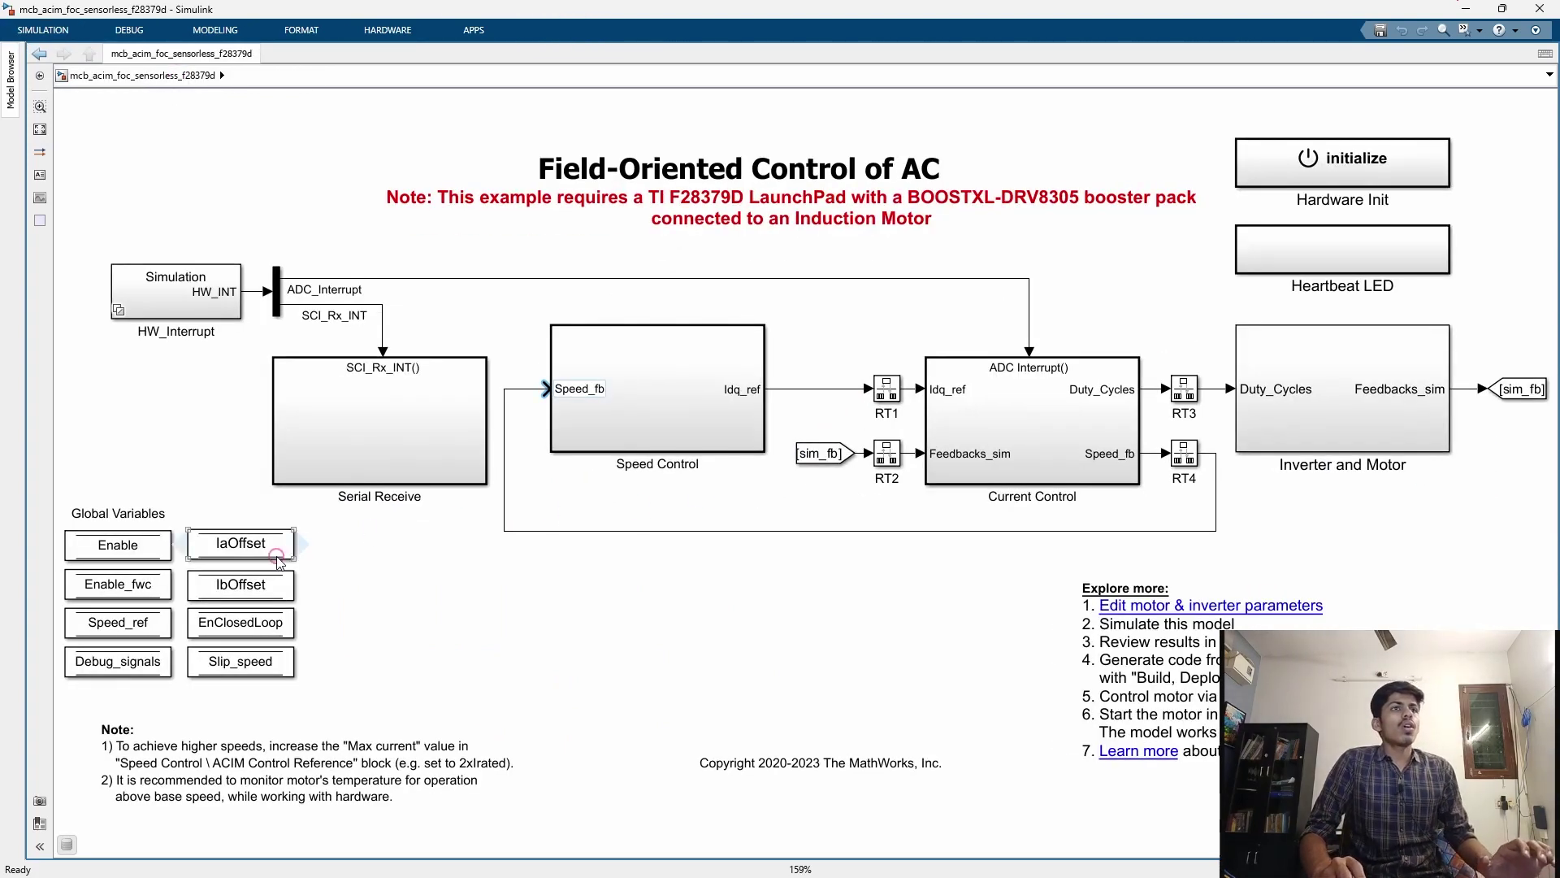
click(734, 416)
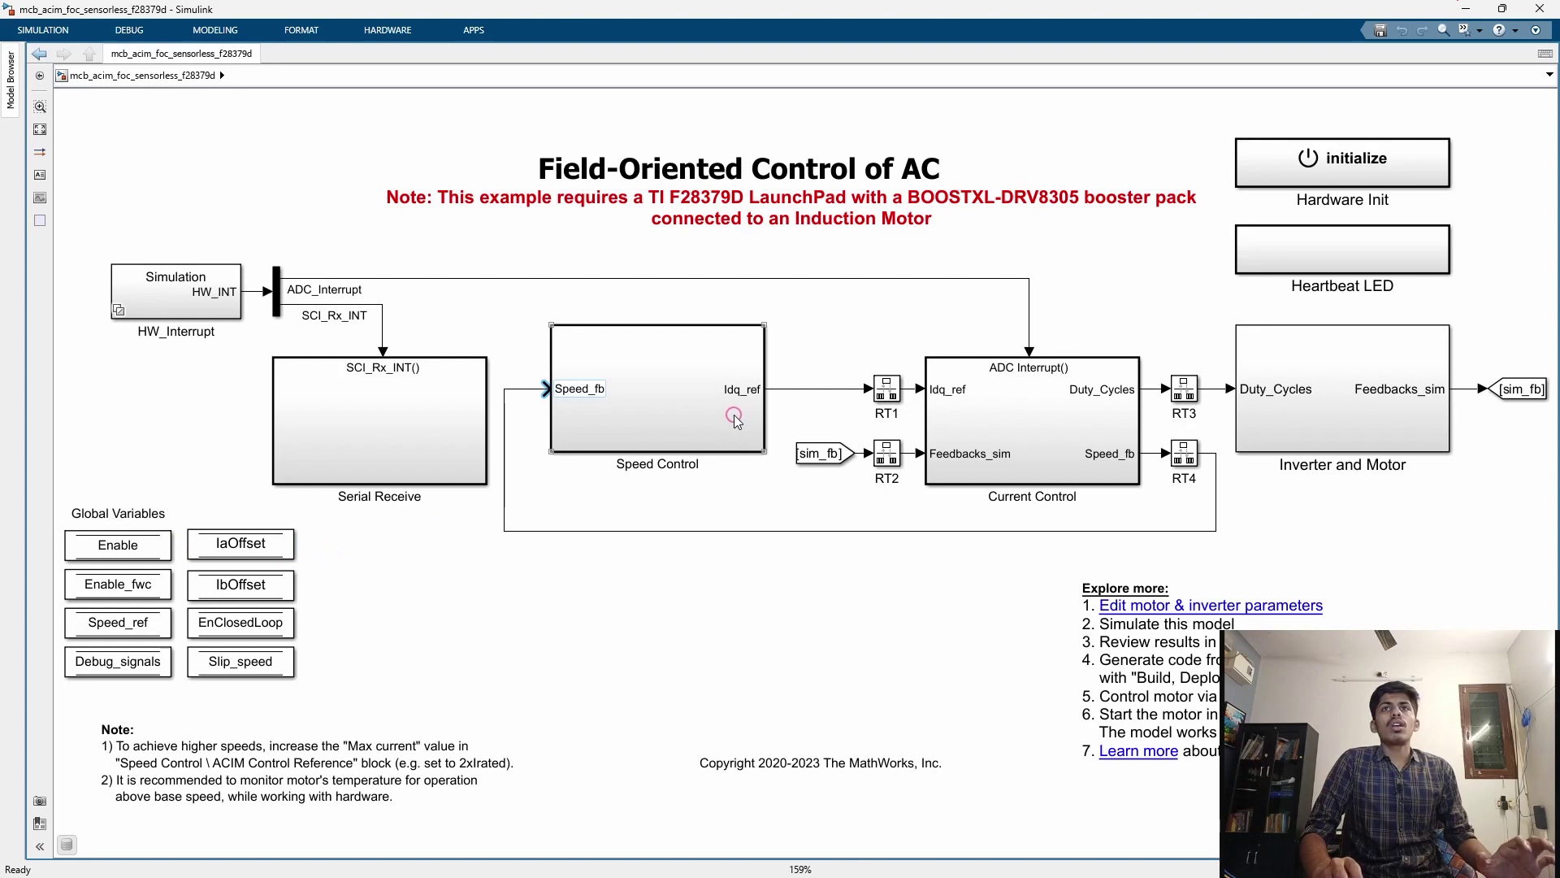
click(286, 288)
click(277, 289)
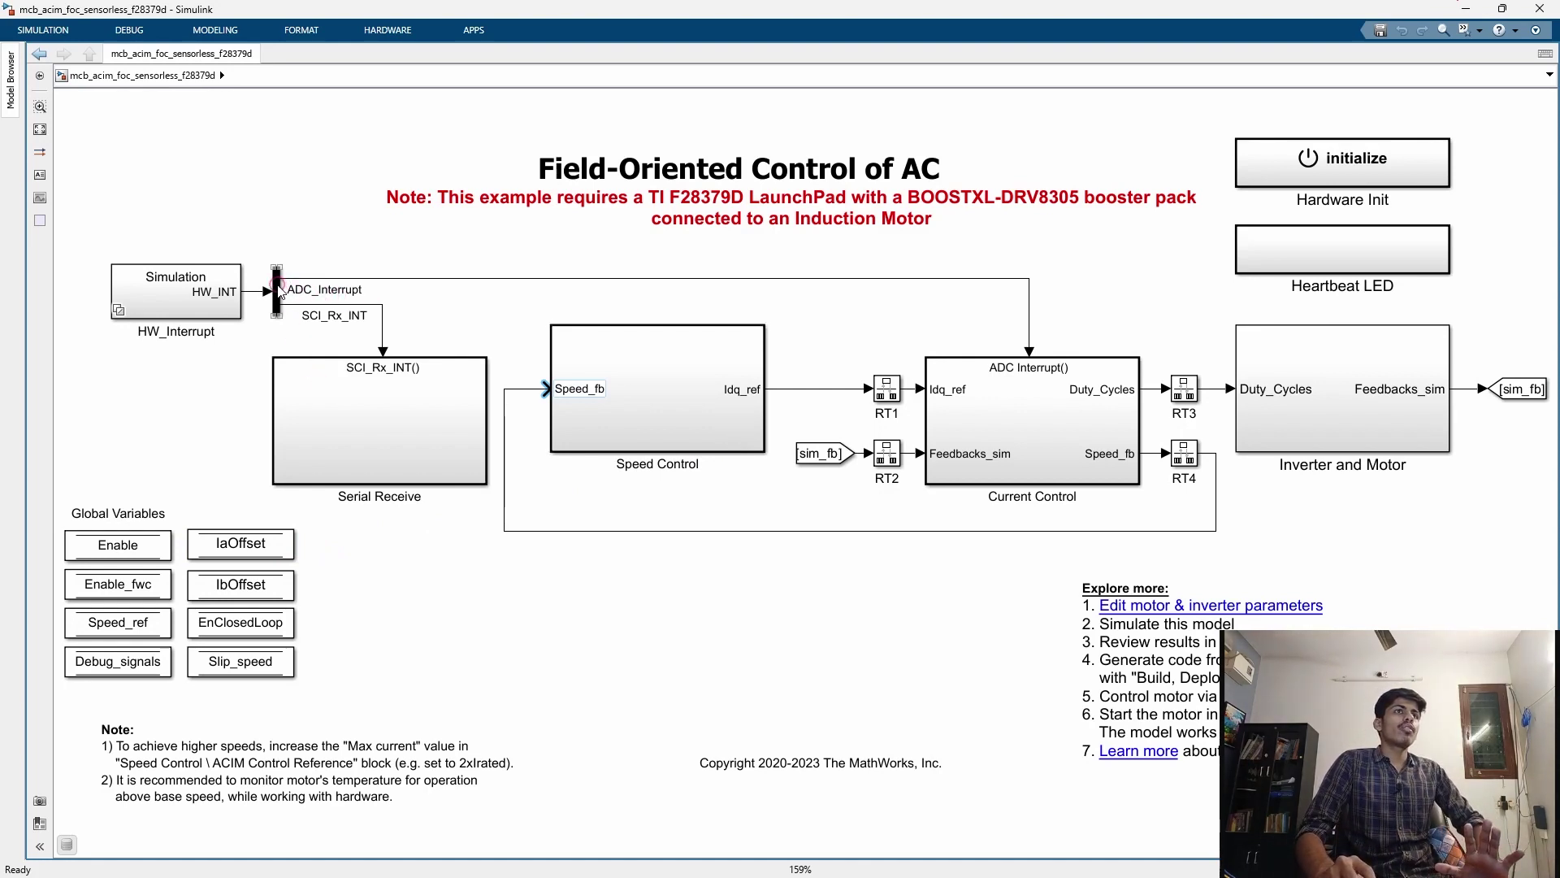
double_click(277, 290)
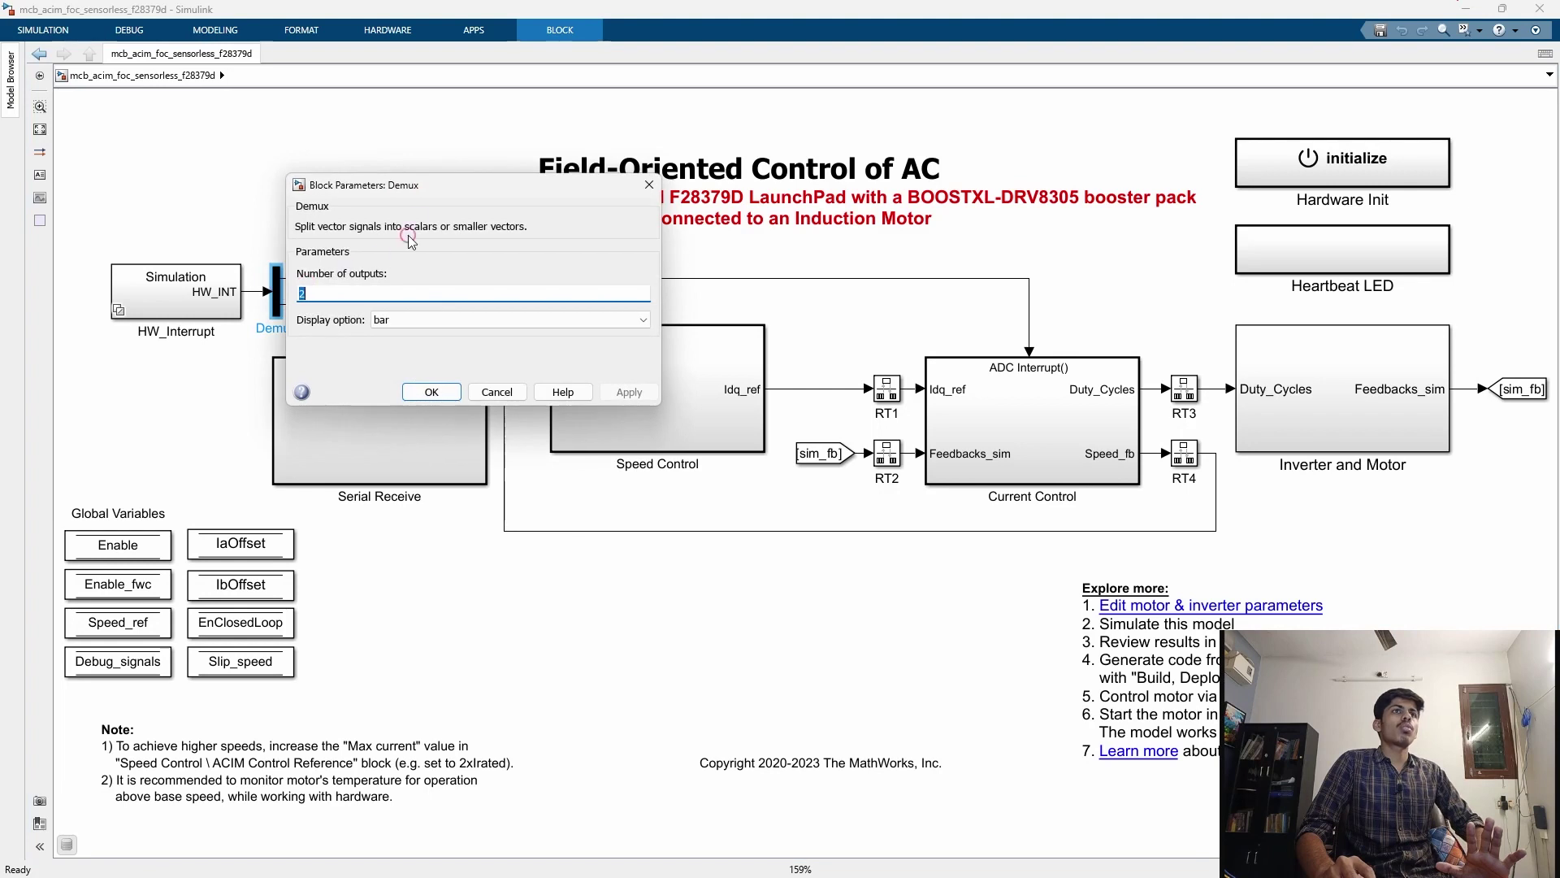
drag(613, 193, 791, 133)
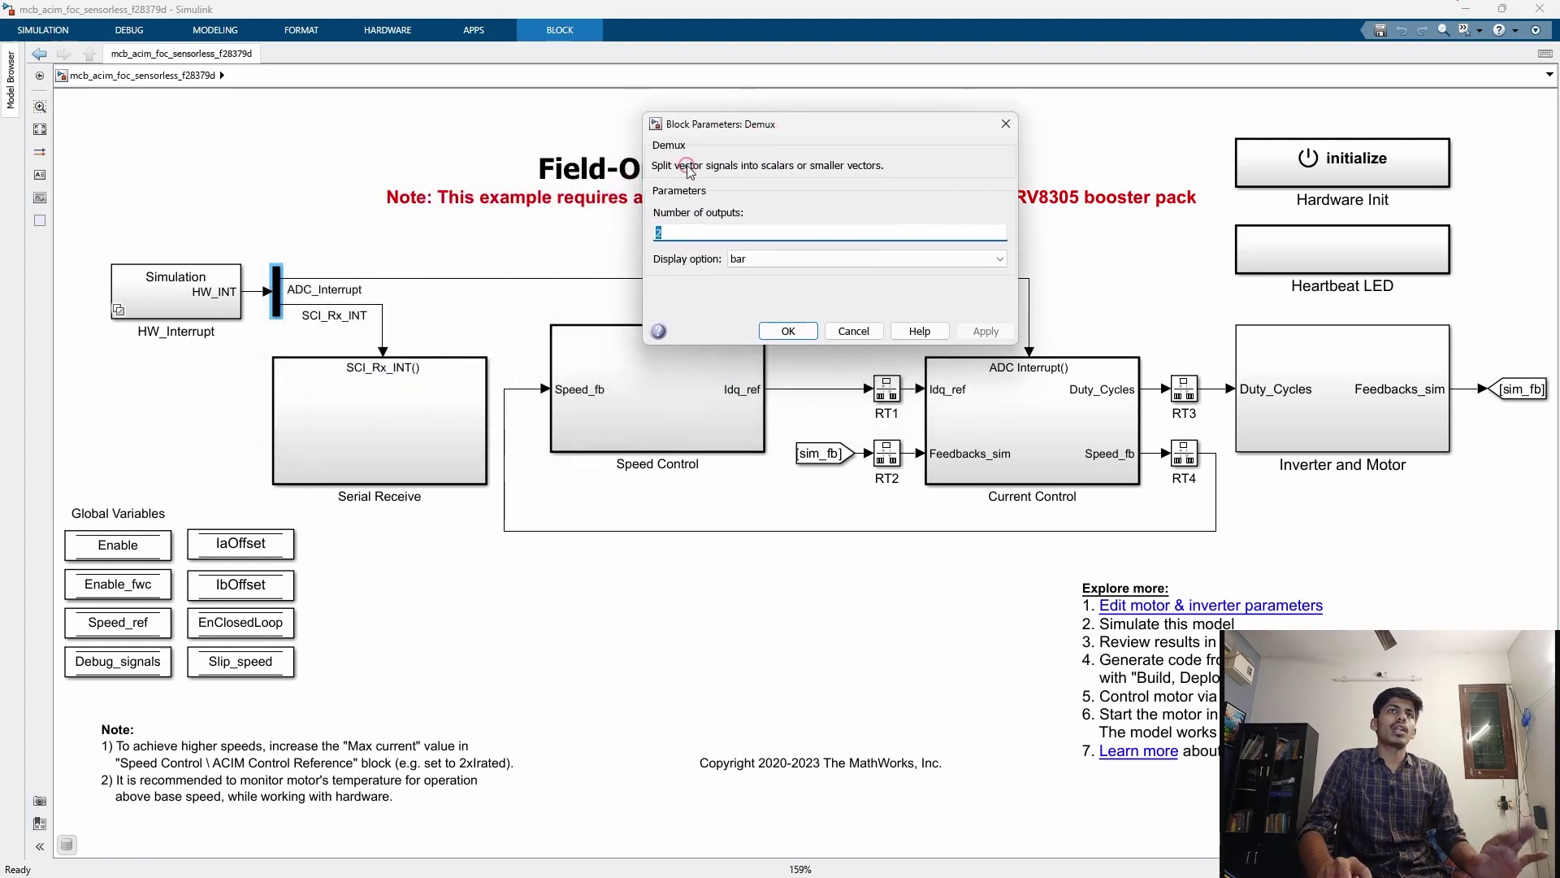
click(1006, 123)
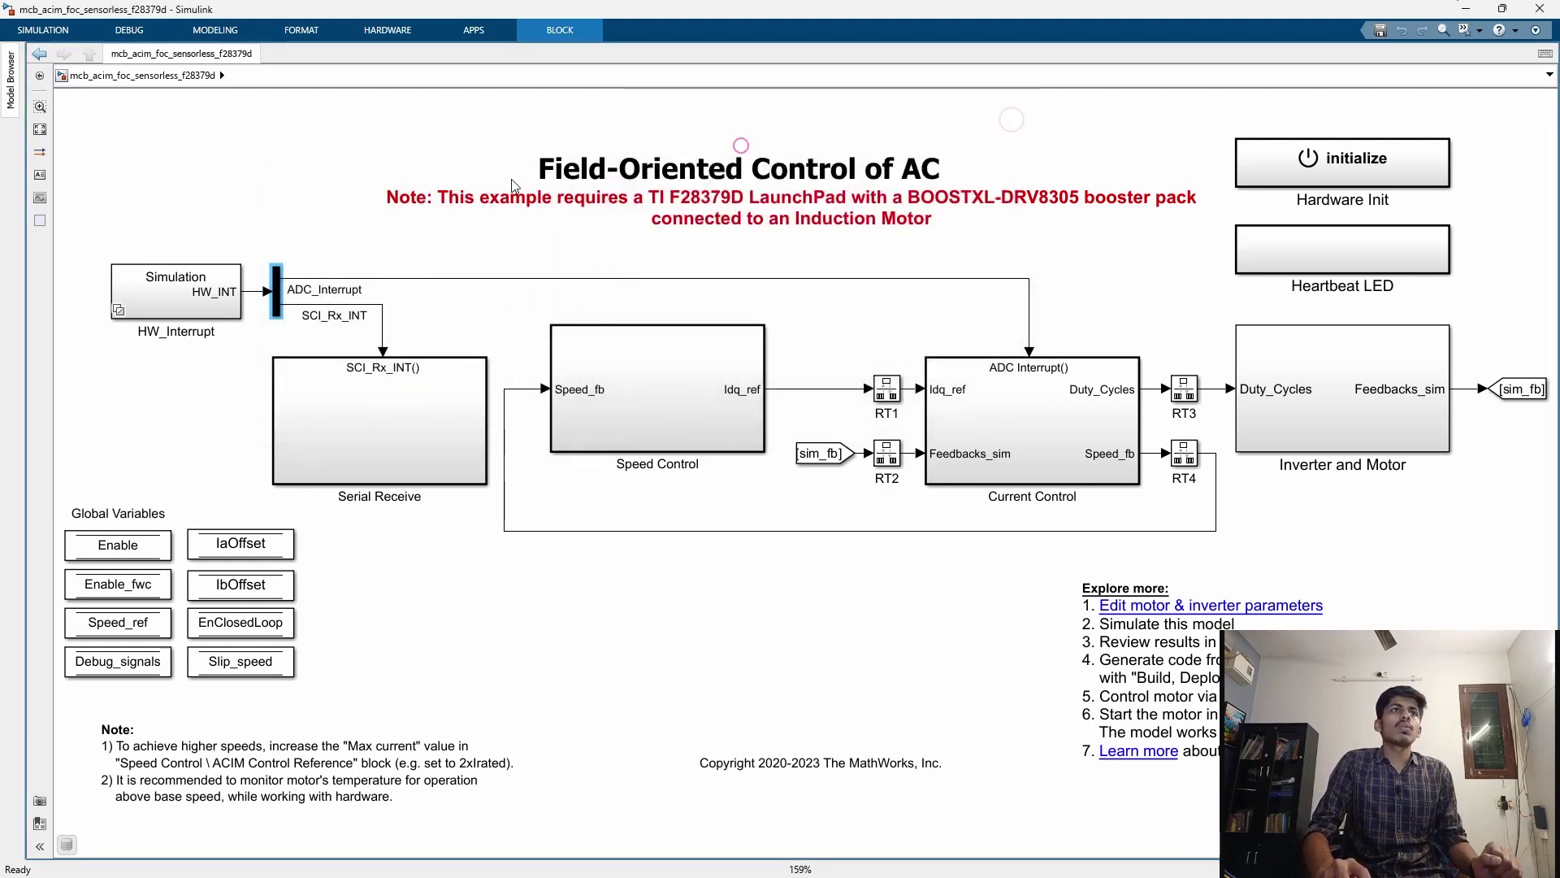
double_click(184, 291)
drag(834, 251, 883, 533)
drag(1127, 319, 1265, 478)
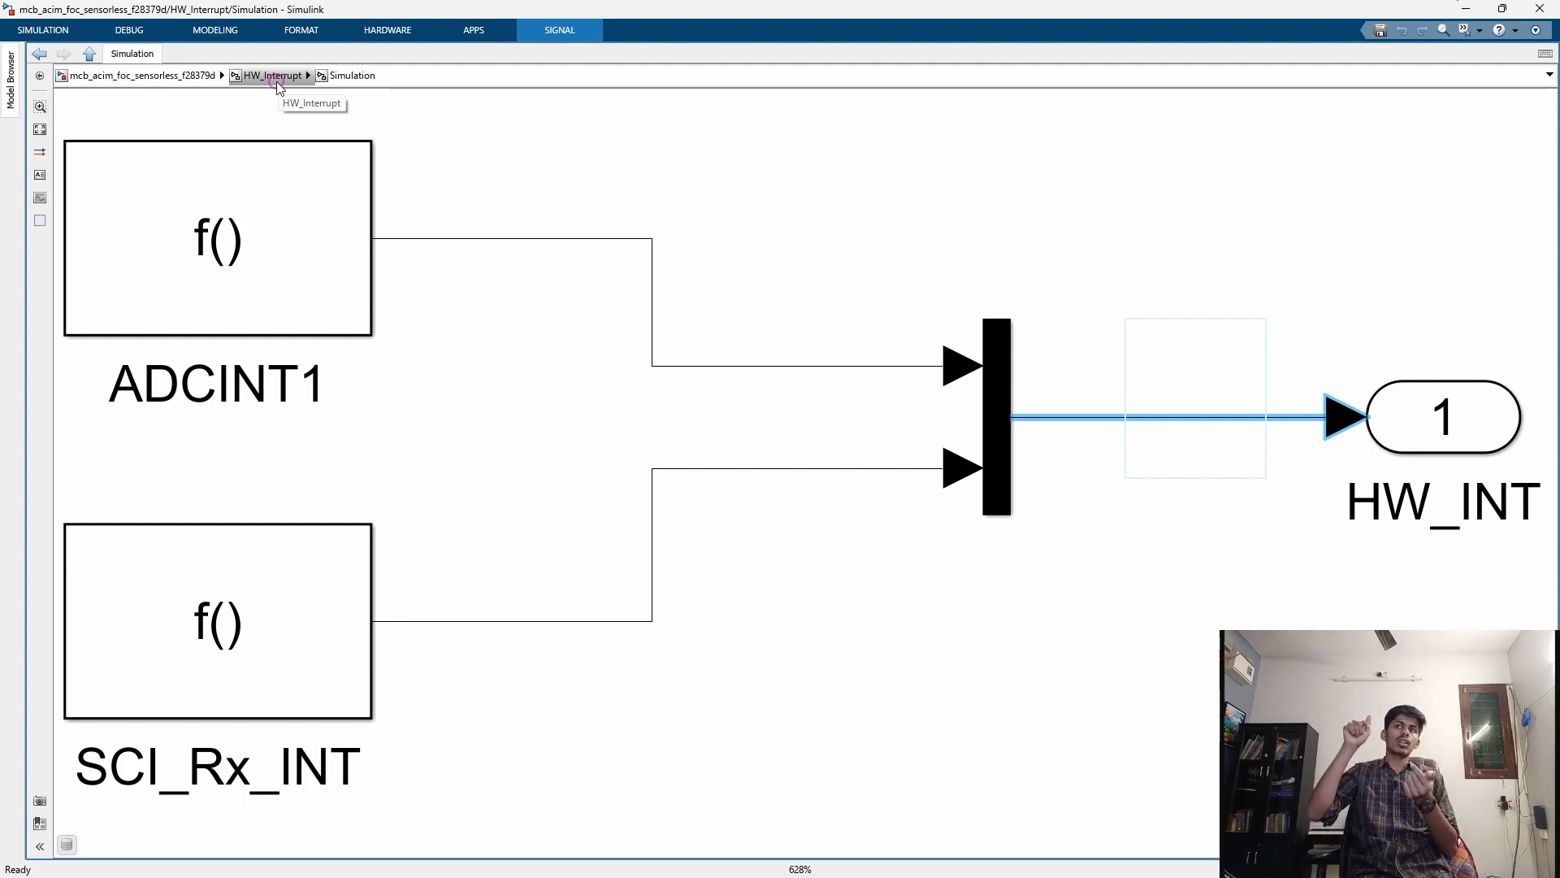
click(275, 79)
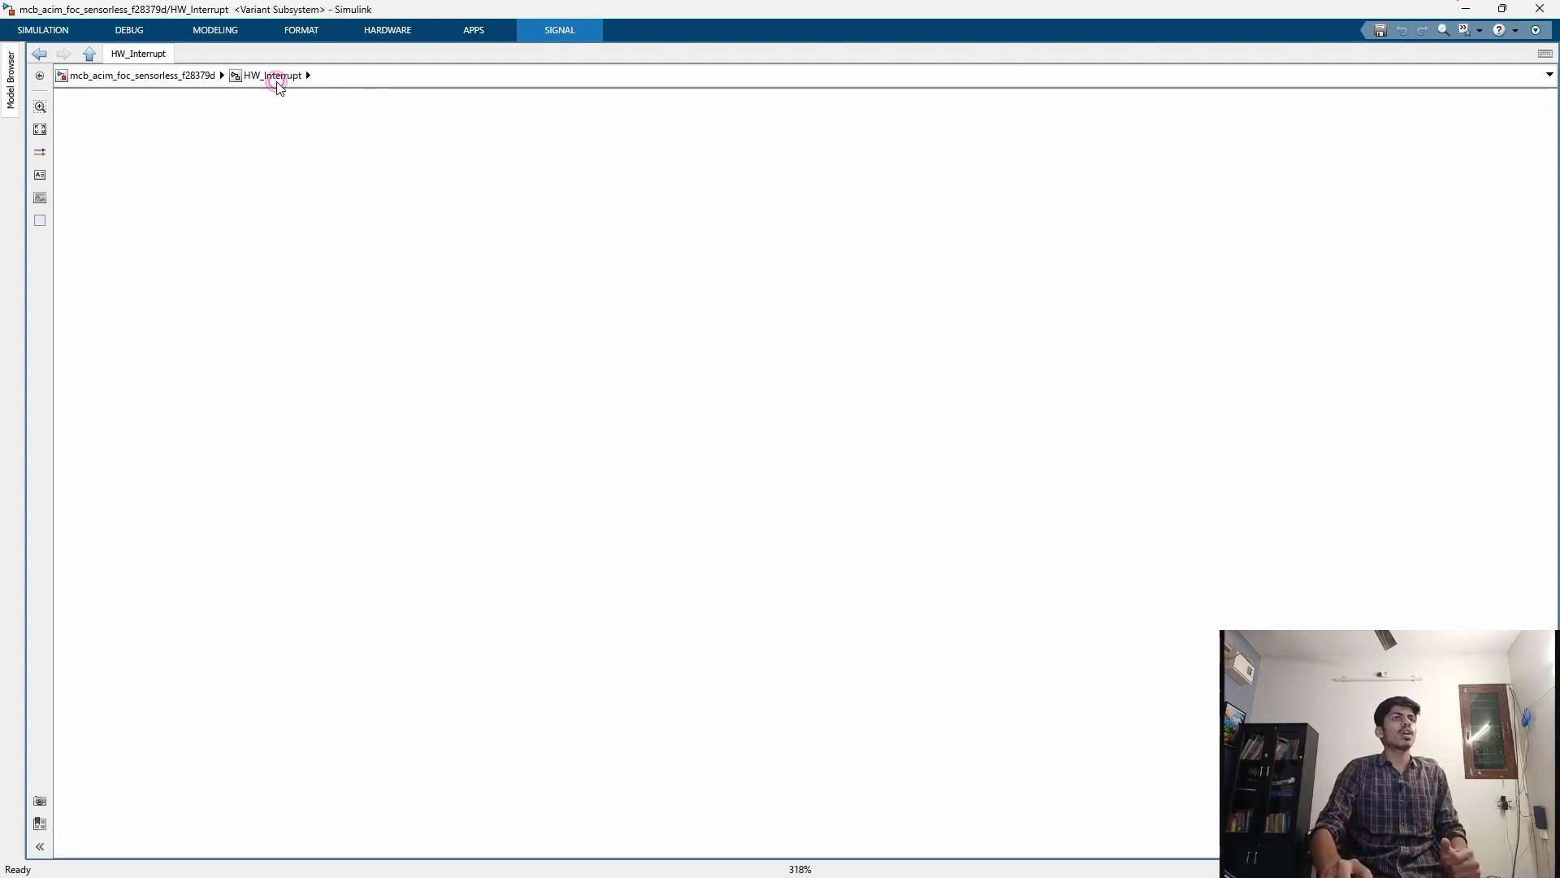
click(186, 76)
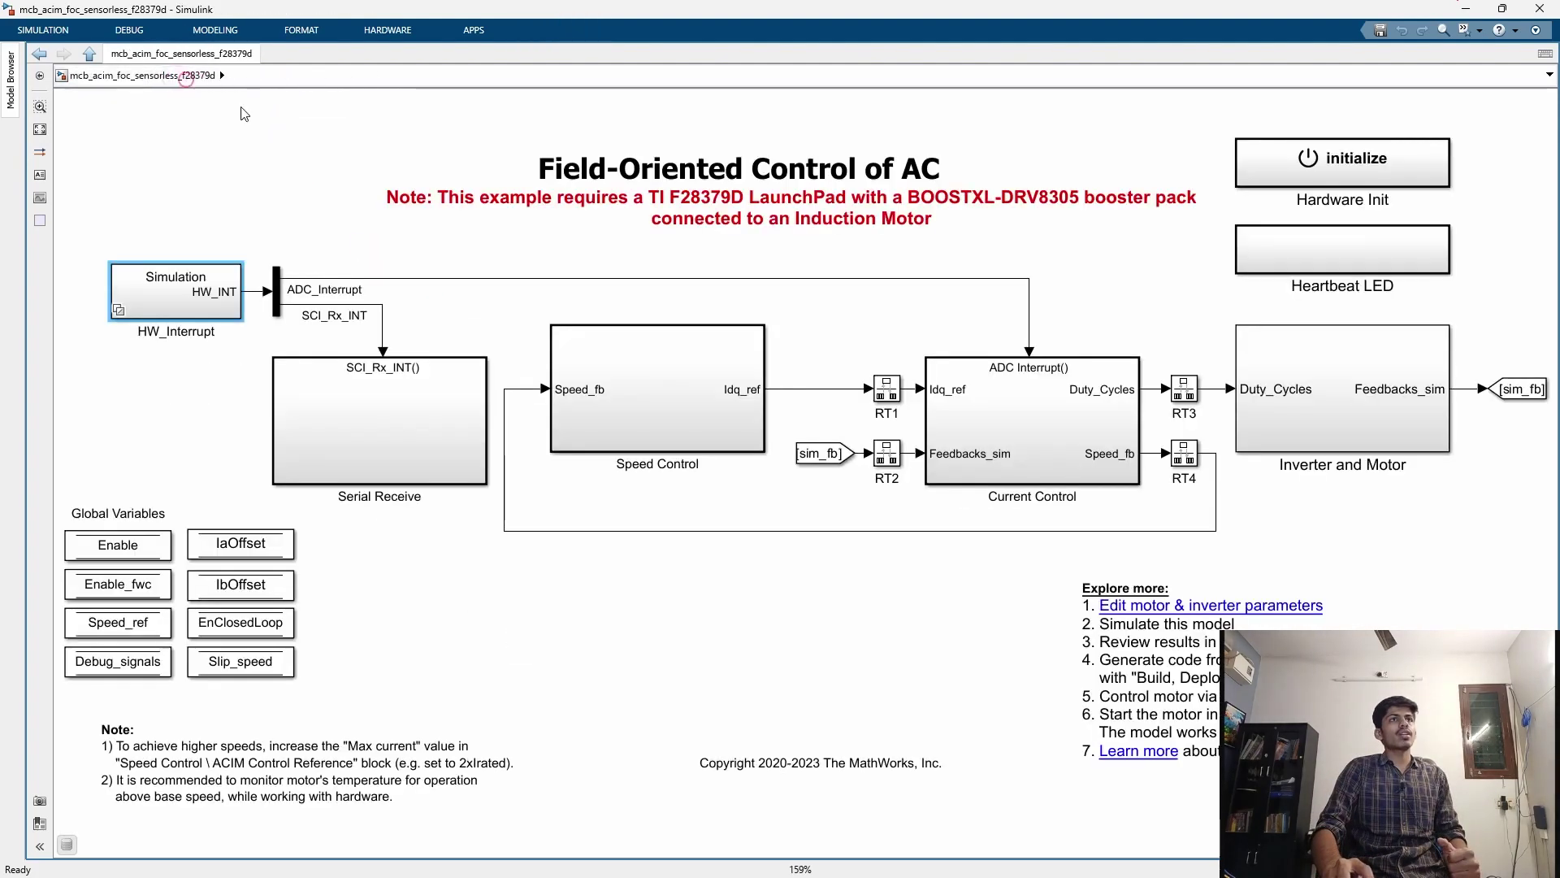
click(256, 276)
drag(350, 233, 380, 317)
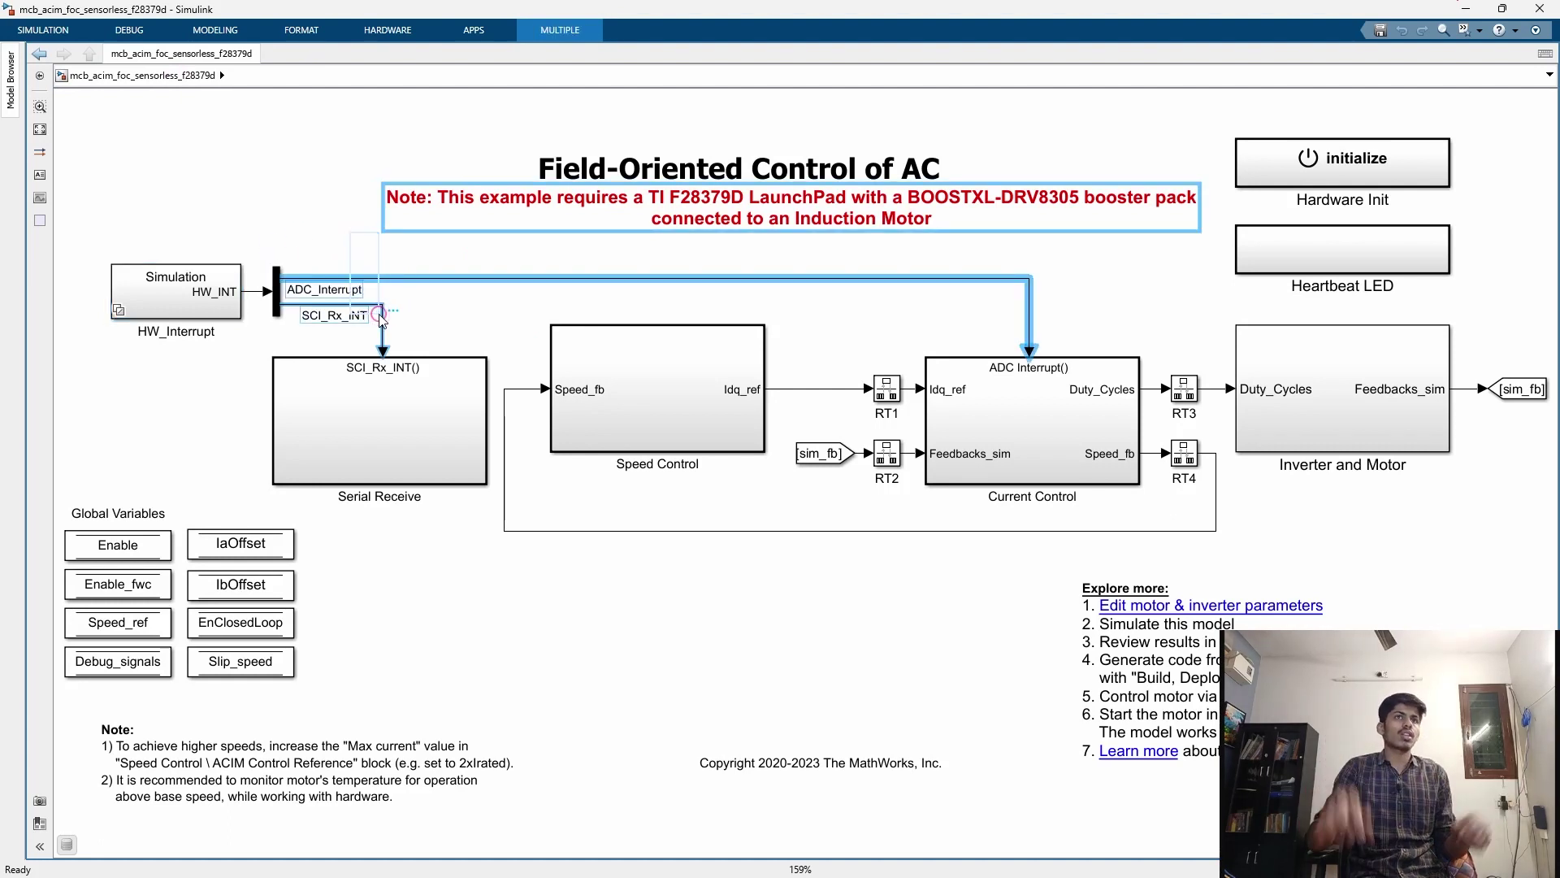
click(272, 218)
click(527, 341)
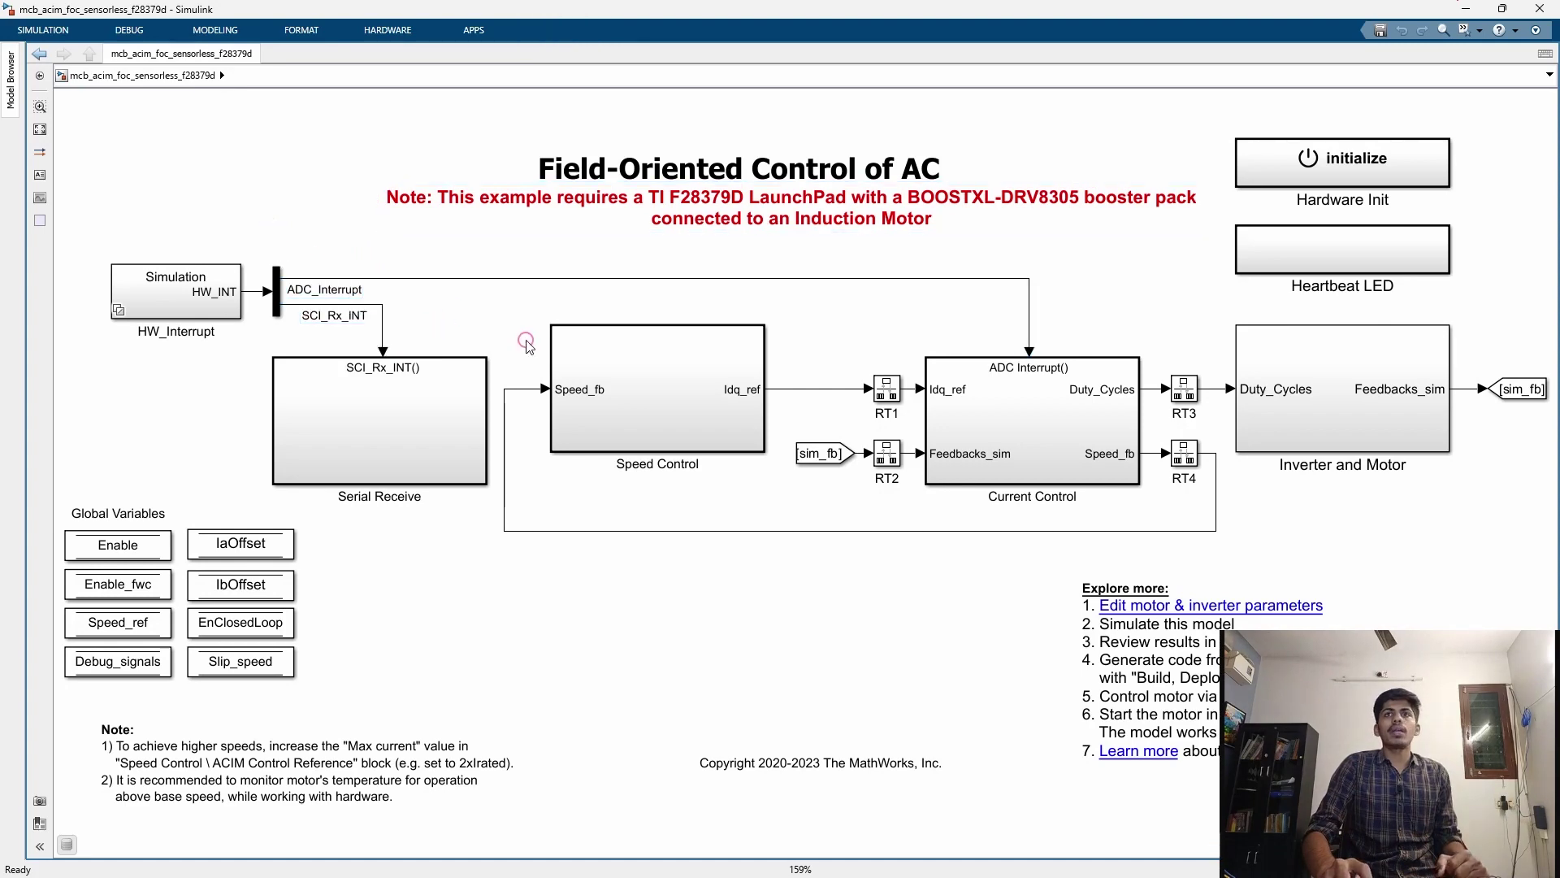